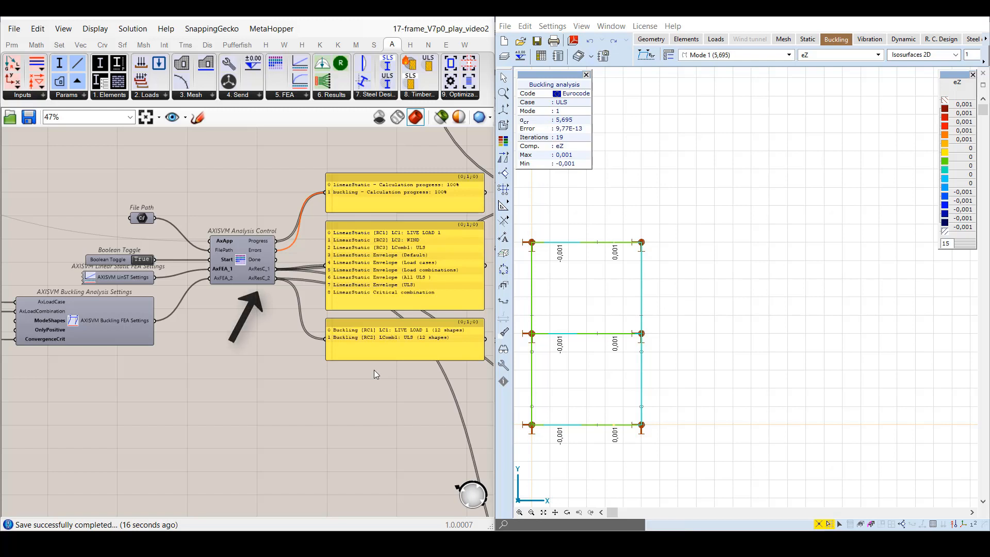
Step: Activate the AXISVM result display by switching the Boolean toggle feeding the Gate And to True
{"action": "left_click", "coordinate": [185, 118]}
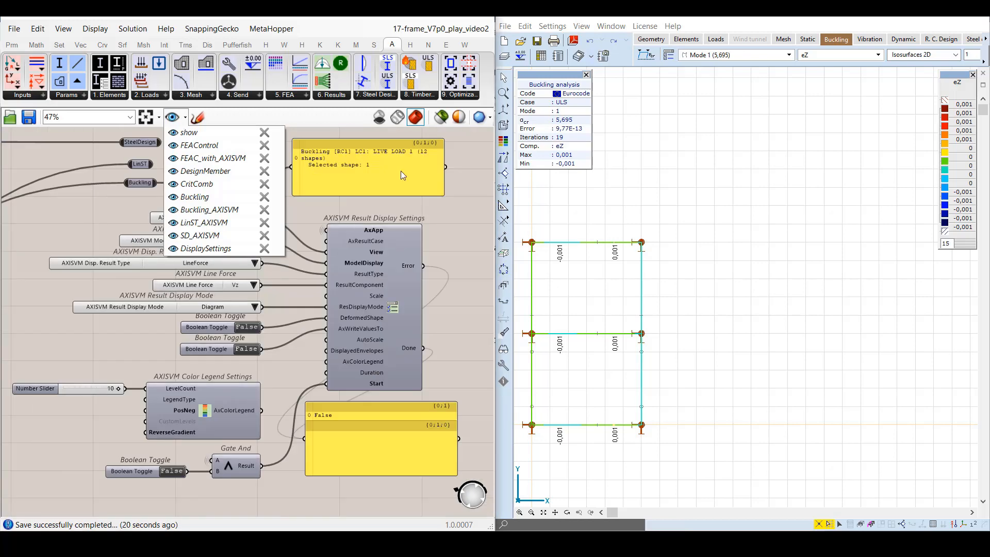
{"action": "left_click", "coordinate": [456, 208]}
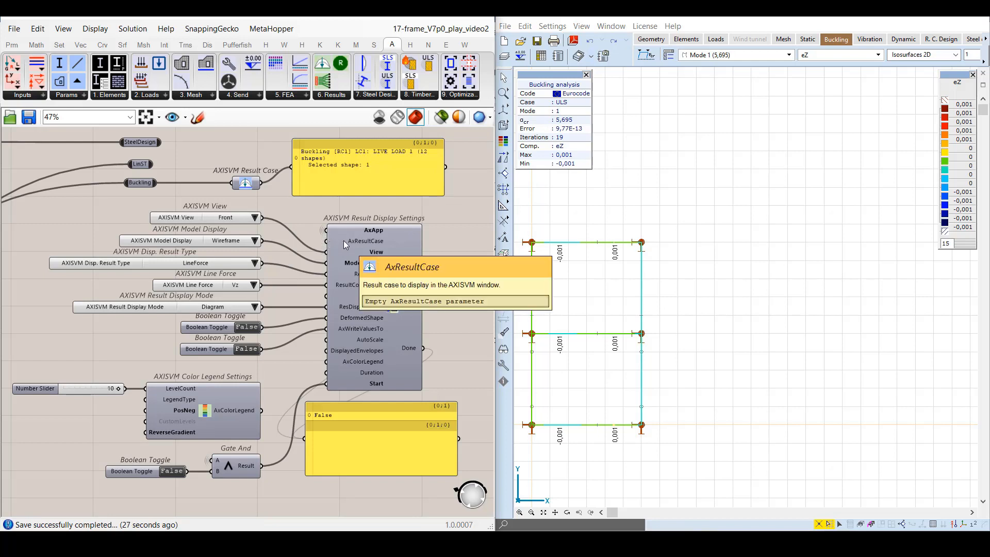
{"action": "left_click", "coordinate": [219, 222]}
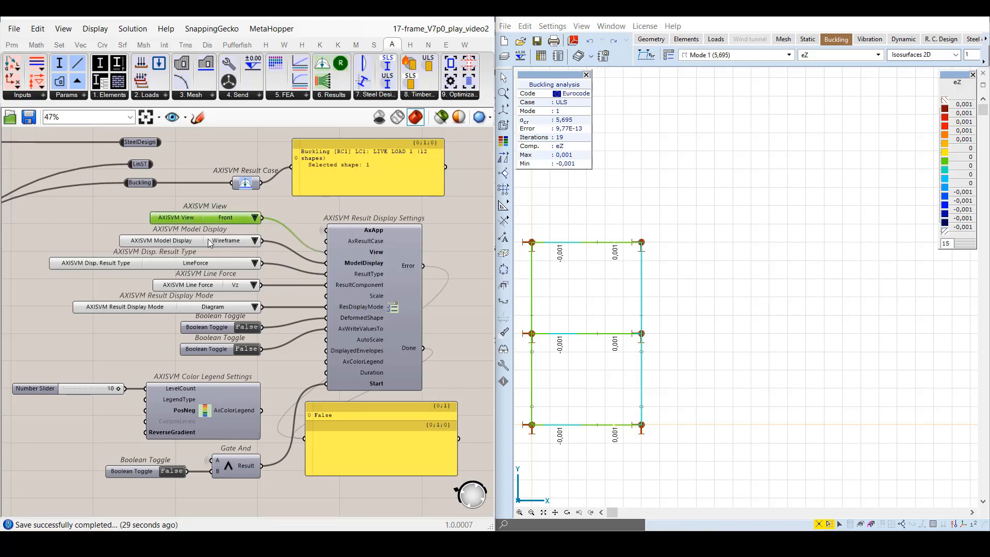
{"action": "left_click", "coordinate": [210, 240], "text": "shift"}
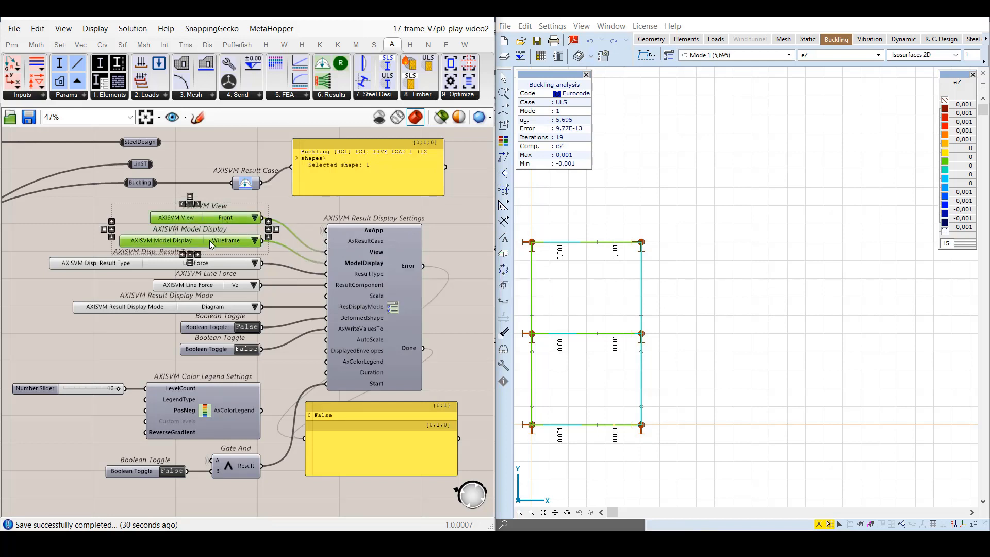
{"action": "left_click", "coordinate": [79, 235]}
{"action": "left_click", "coordinate": [139, 471]}
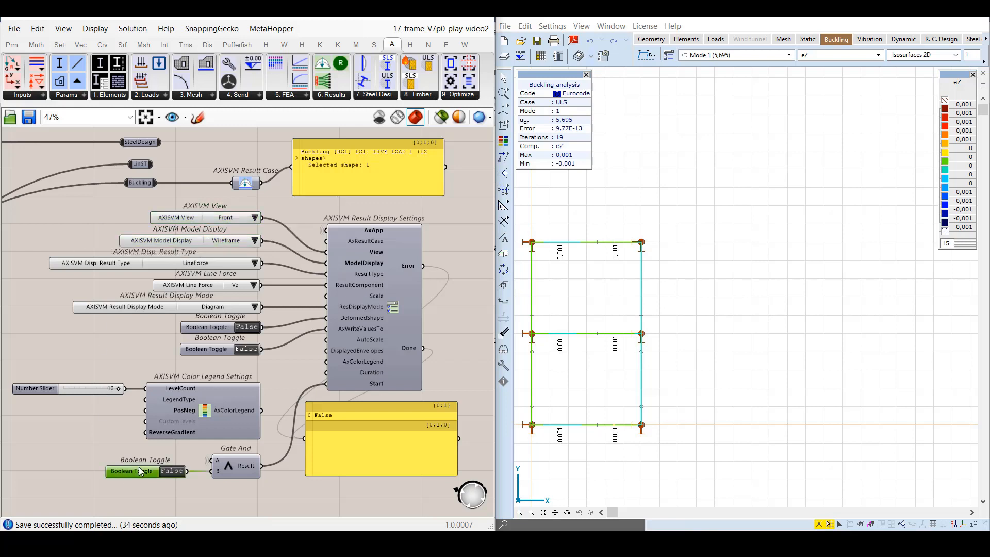
{"action": "double_click", "coordinate": [176, 471]}
Step: Switch the AXISVM View through the Side view and set it to Perspective
{"action": "left_click", "coordinate": [255, 217]}
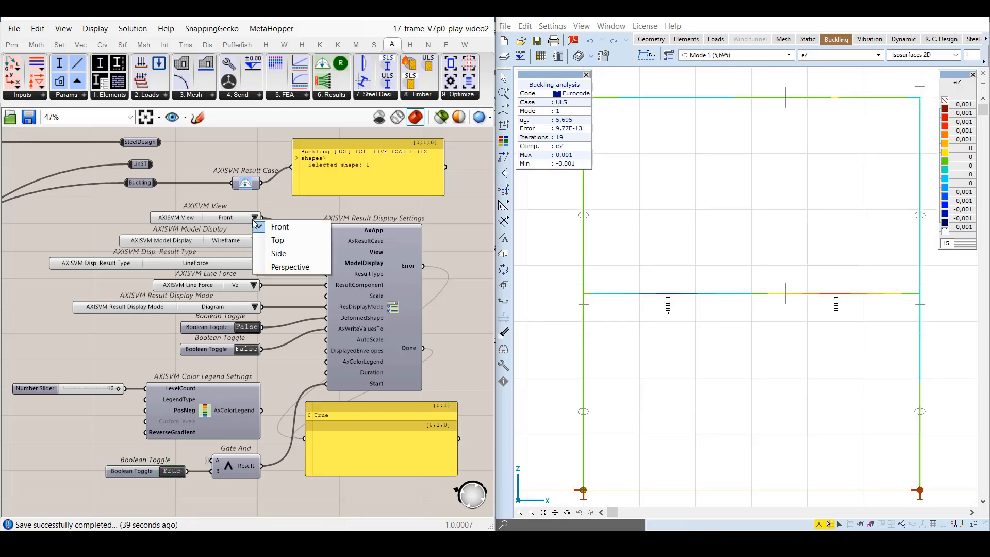
{"action": "left_click", "coordinate": [274, 247]}
{"action": "left_click", "coordinate": [254, 217]}
{"action": "left_click", "coordinate": [278, 253]}
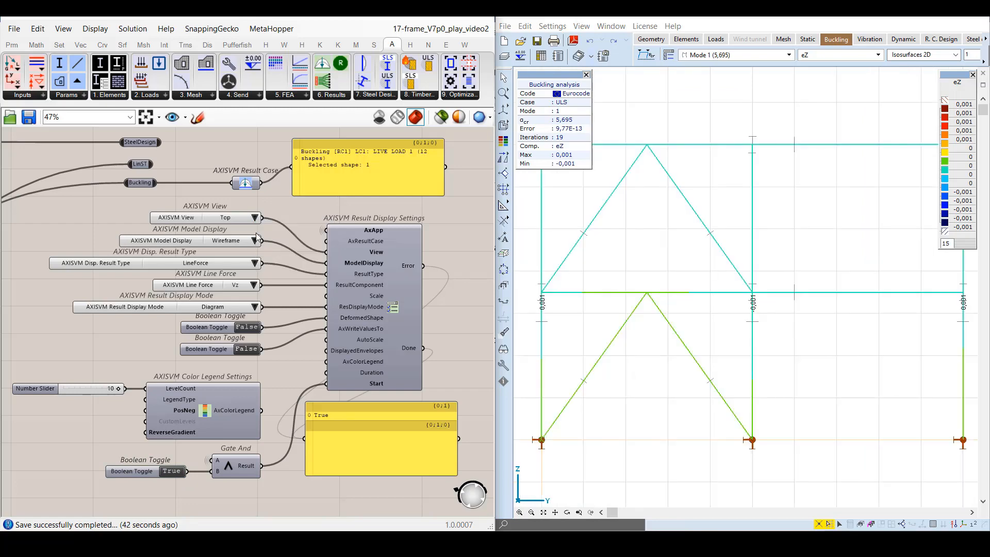
{"action": "left_click", "coordinate": [255, 218]}
{"action": "left_click", "coordinate": [283, 262]}
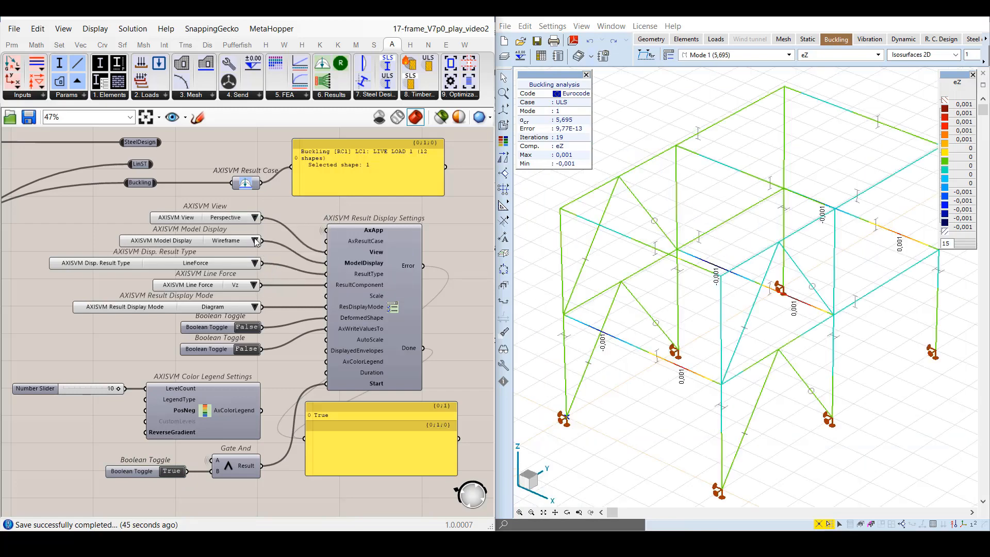
Step: Try another AXISVM Model Display mode and set it back to Wireframe
{"action": "left_click", "coordinate": [255, 240]}
{"action": "left_click", "coordinate": [277, 274]}
{"action": "left_click", "coordinate": [254, 240]}
{"action": "left_click", "coordinate": [266, 248]}
Step: Connect the AXISVM Result Case output to the AxResultCase input of the Result Display Settings component
{"action": "left_click", "coordinate": [199, 265]}
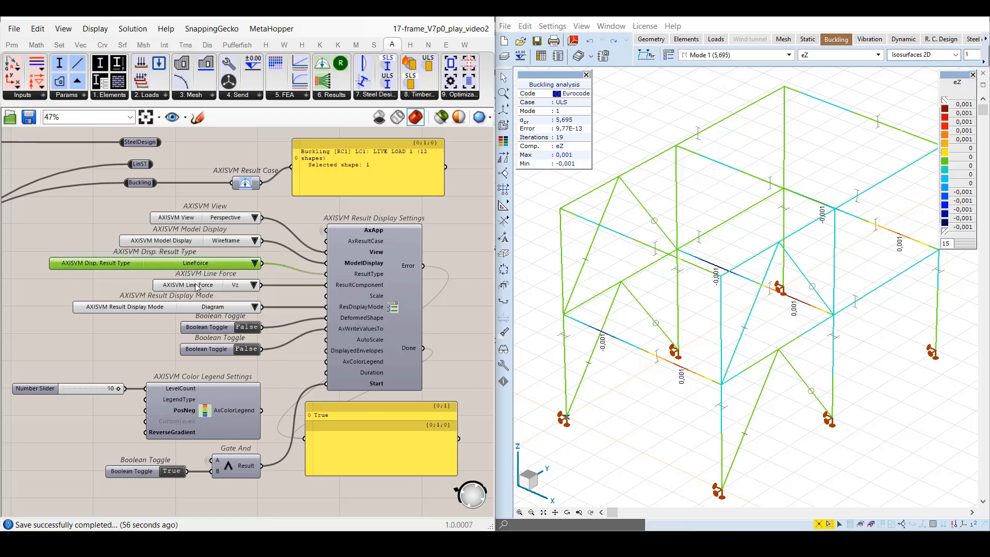
{"action": "left_click", "coordinate": [197, 287], "text": "shift"}
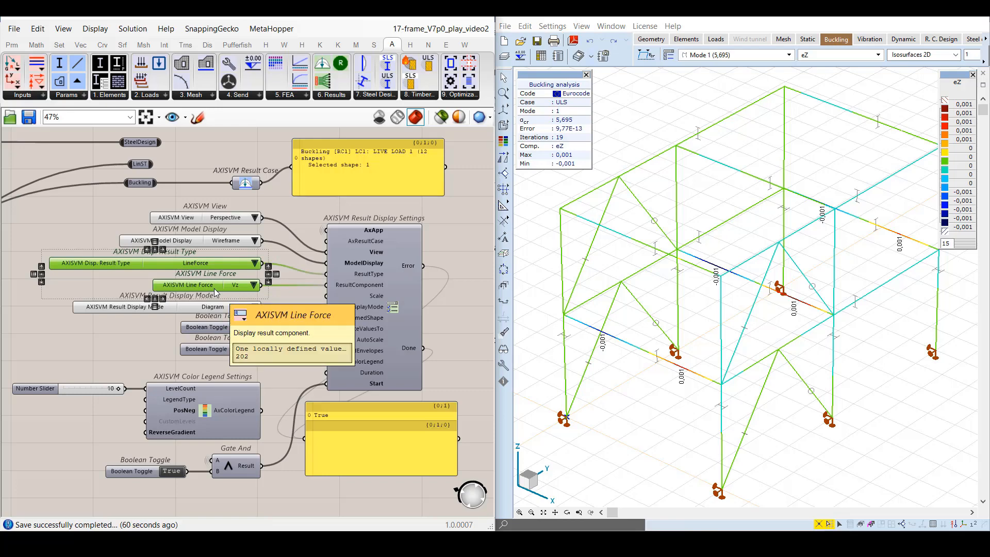
{"action": "left_click", "coordinate": [266, 189]}
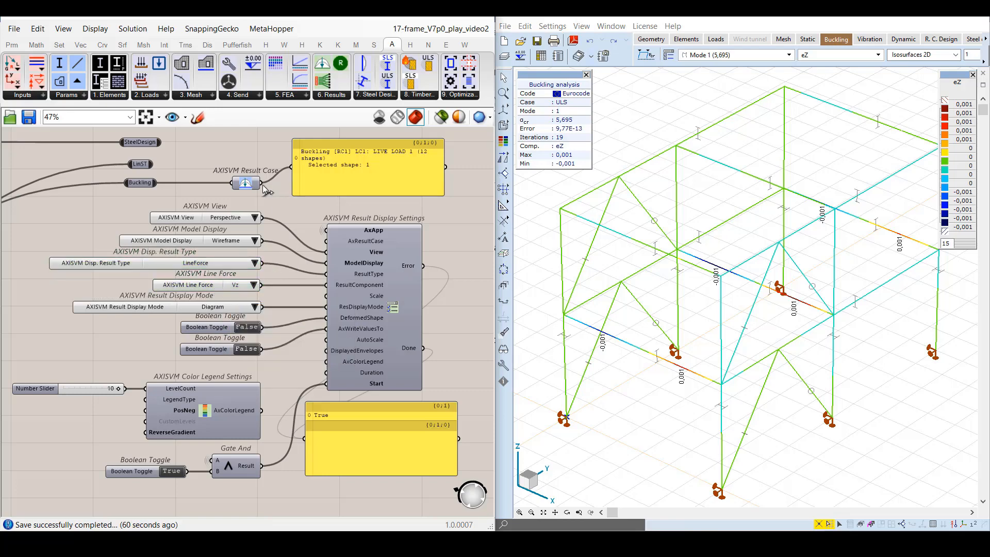
{"action": "left_click_drag", "start_coordinate": [262, 182], "coordinate": [327, 241]}
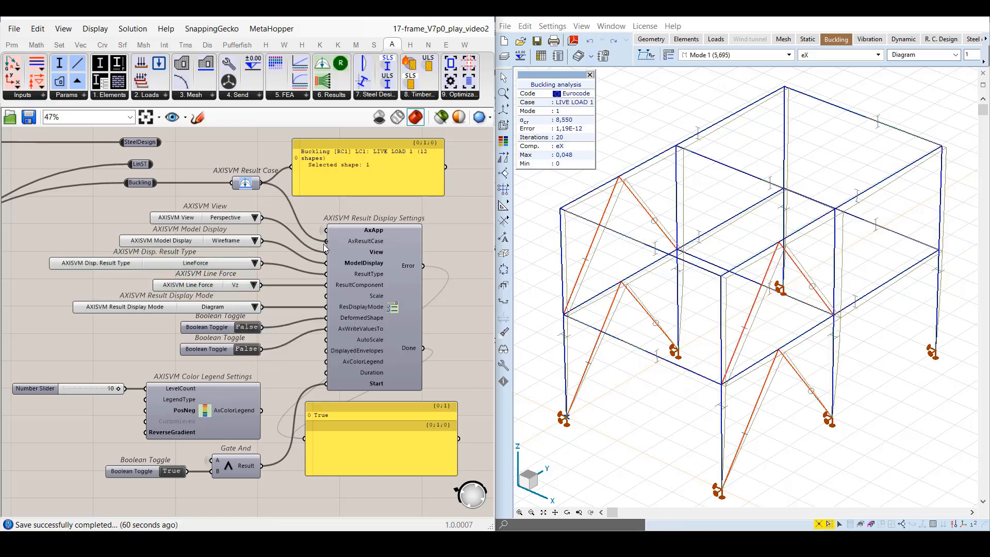
Step: Set the displayed result type to BucklingDisplacement and change its component to eY and finally eZ
{"action": "left_click", "coordinate": [255, 264]}
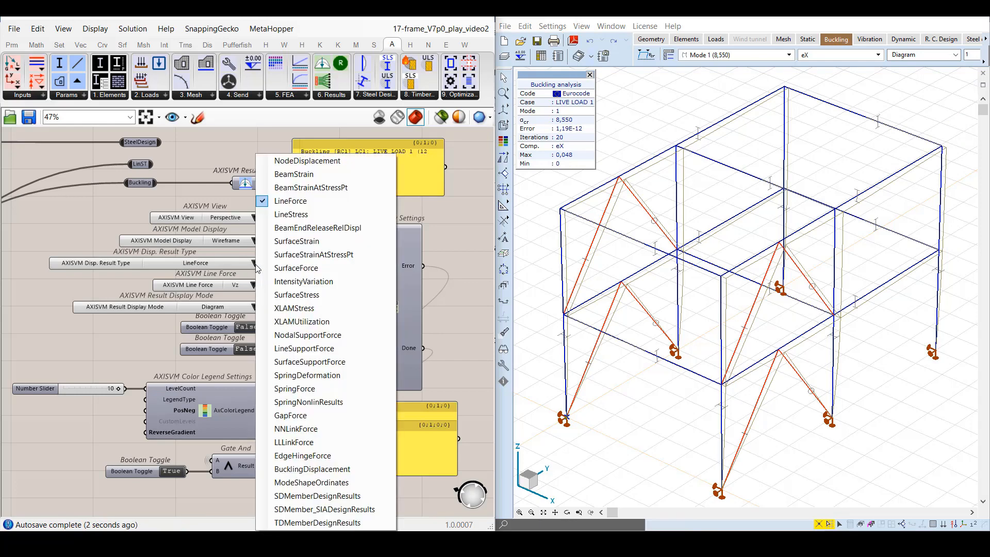
{"action": "left_click", "coordinate": [354, 469]}
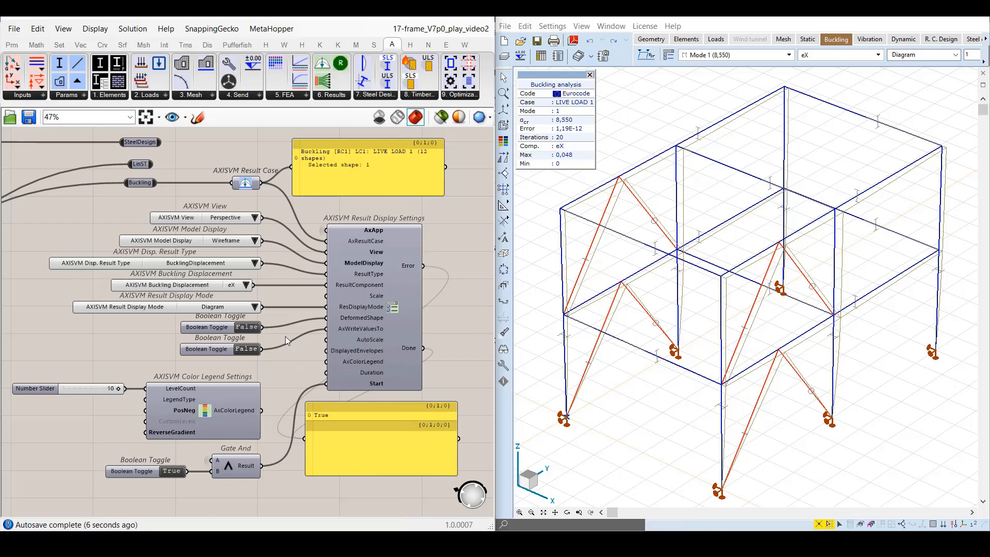
{"action": "left_click", "coordinate": [247, 286]}
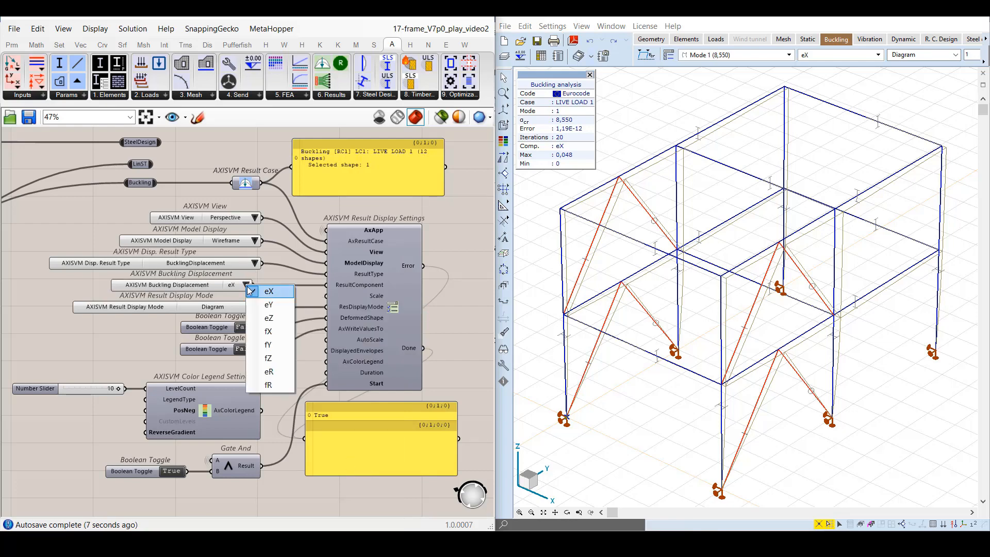
{"action": "left_click", "coordinate": [266, 307]}
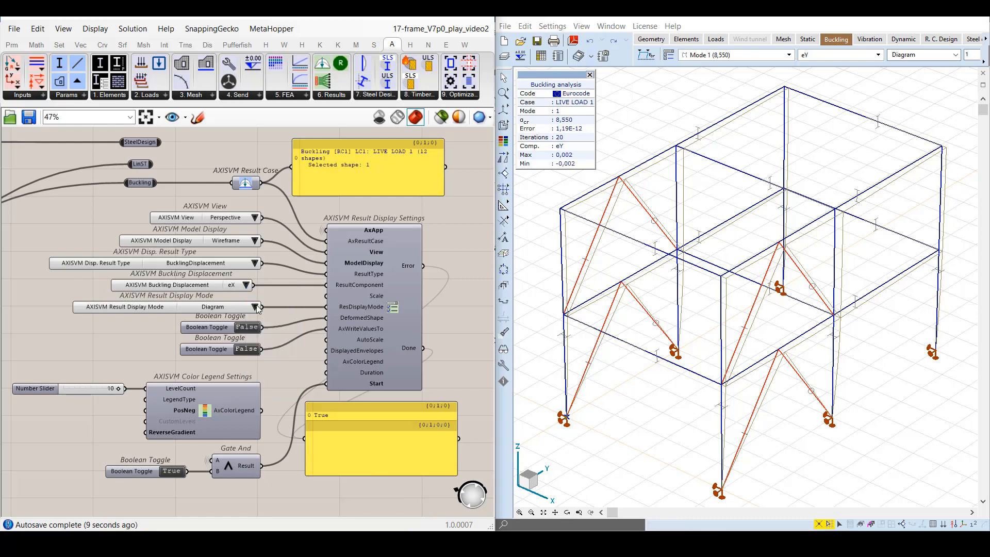
{"action": "left_click", "coordinate": [247, 286]}
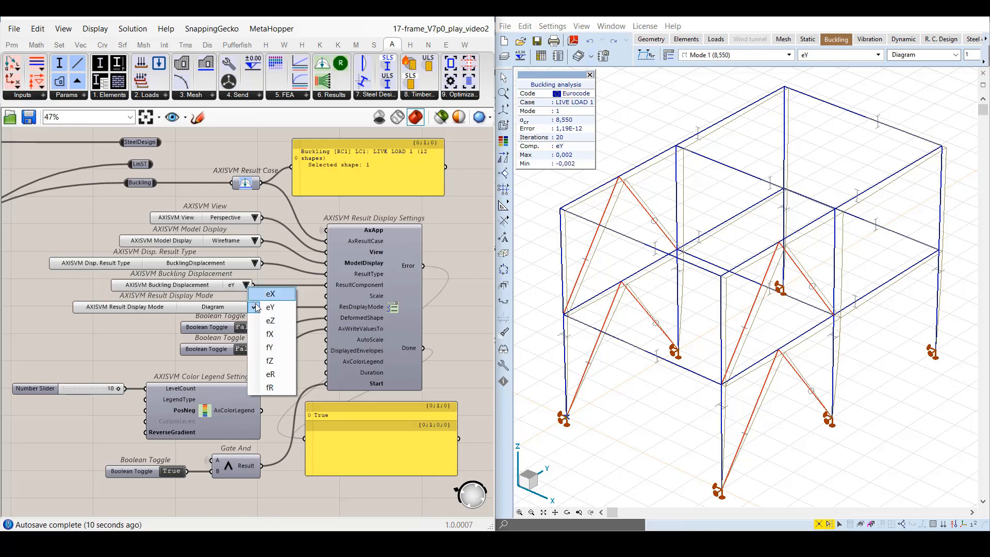
{"action": "key", "text": "Escape"}
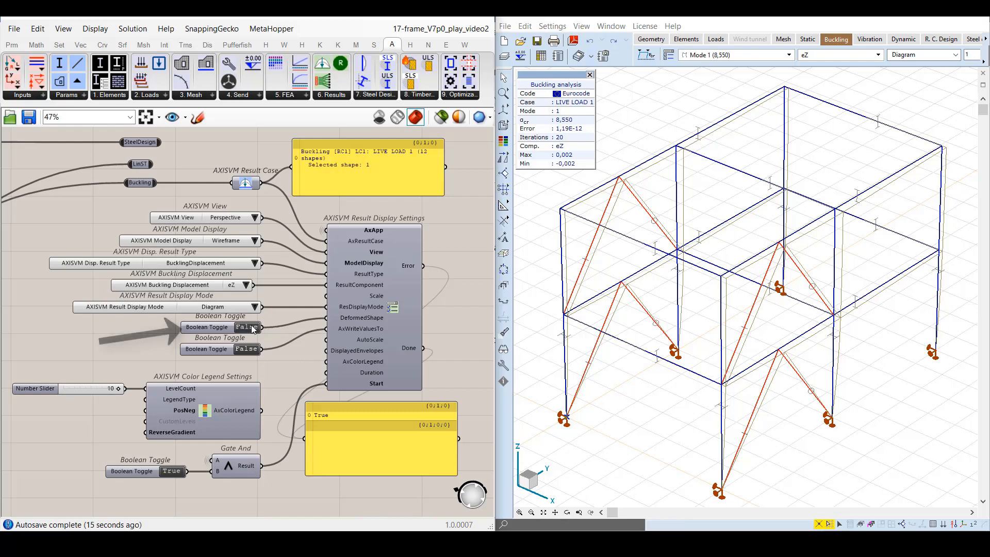
Step: Switch the DeformedShape Boolean toggle to True and back to False to compare the frame's display
{"action": "double_click", "coordinate": [253, 328]}
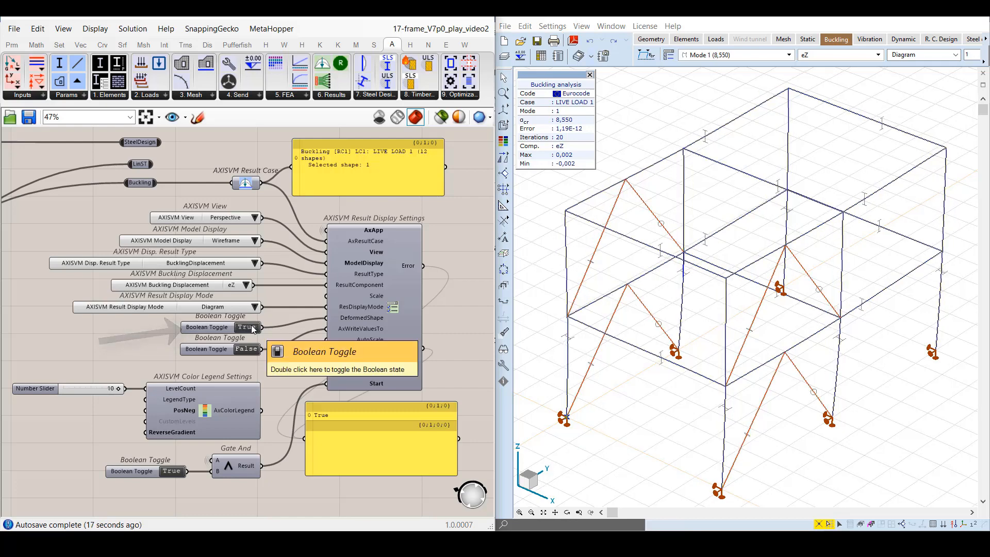
{"action": "double_click", "coordinate": [251, 328]}
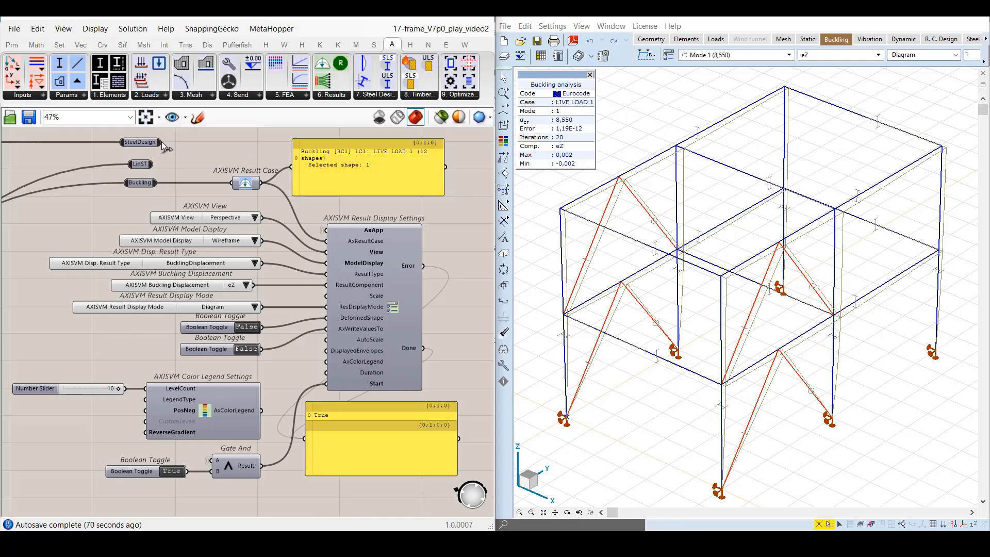
Step: Wire the SteelDesign parameter into the AXISVM Result Case component and set the displayed result type to SDMemberDesignResults
{"action": "left_click_drag", "start_coordinate": [160, 143], "coordinate": [234, 184]}
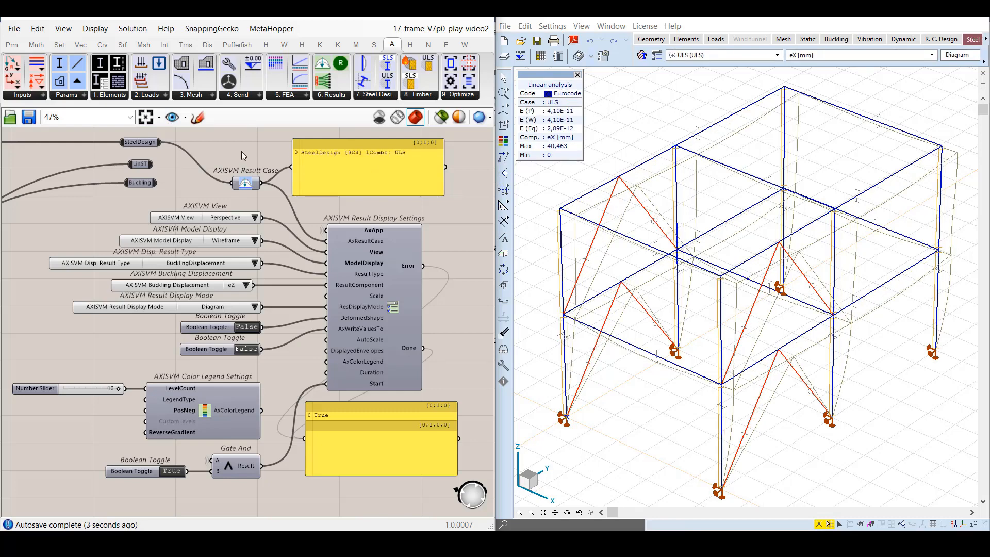
{"action": "left_click", "coordinate": [254, 264]}
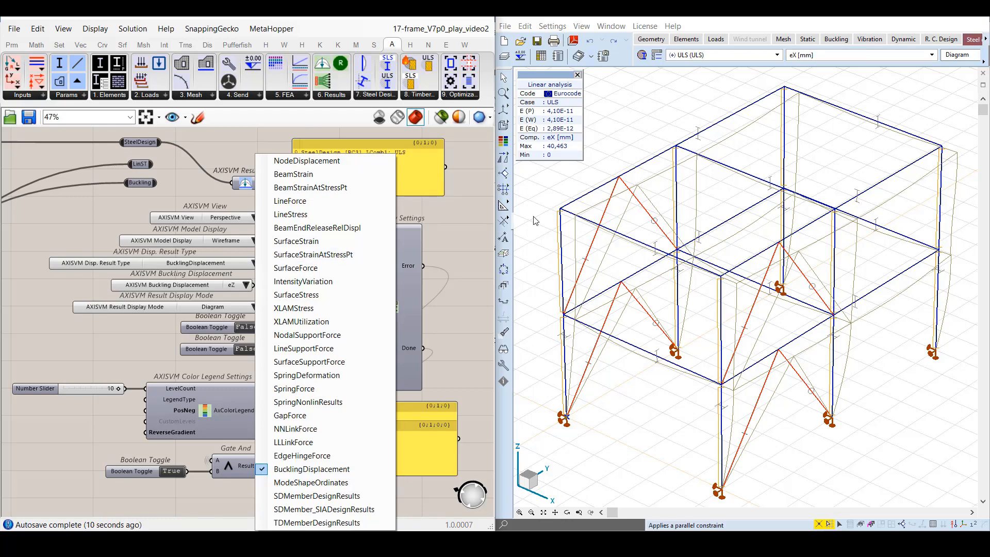
{"action": "left_click", "coordinate": [932, 54]}
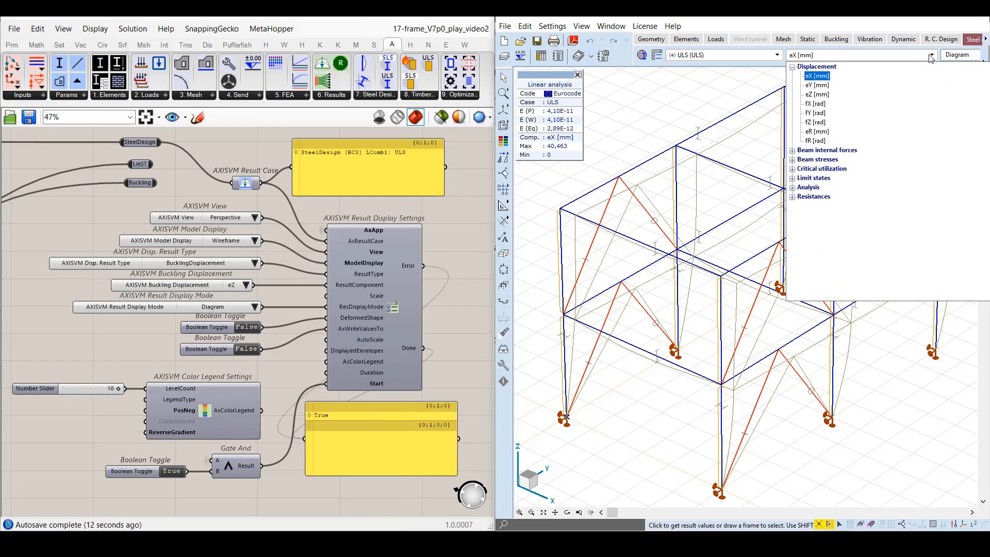
{"action": "left_click", "coordinate": [932, 54]}
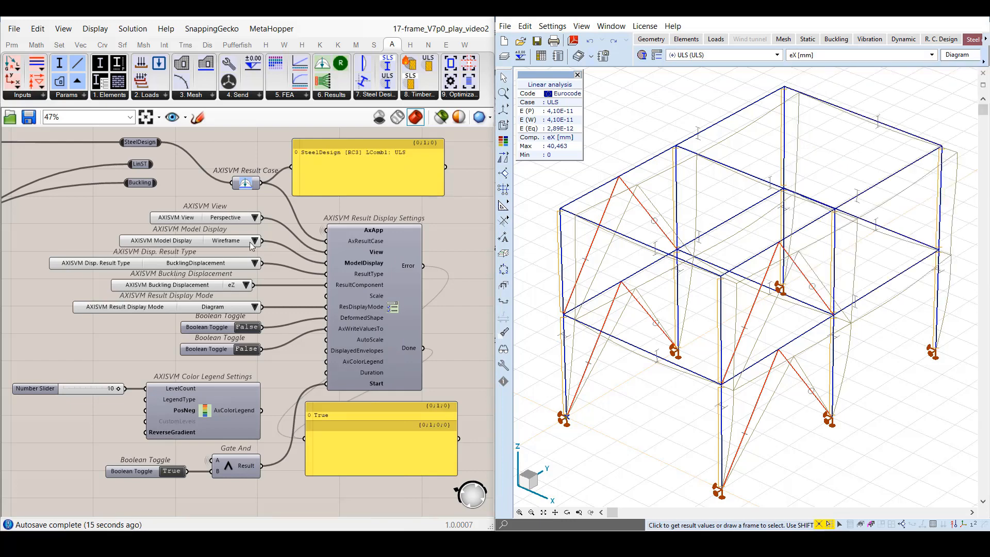
{"action": "left_click", "coordinate": [255, 267]}
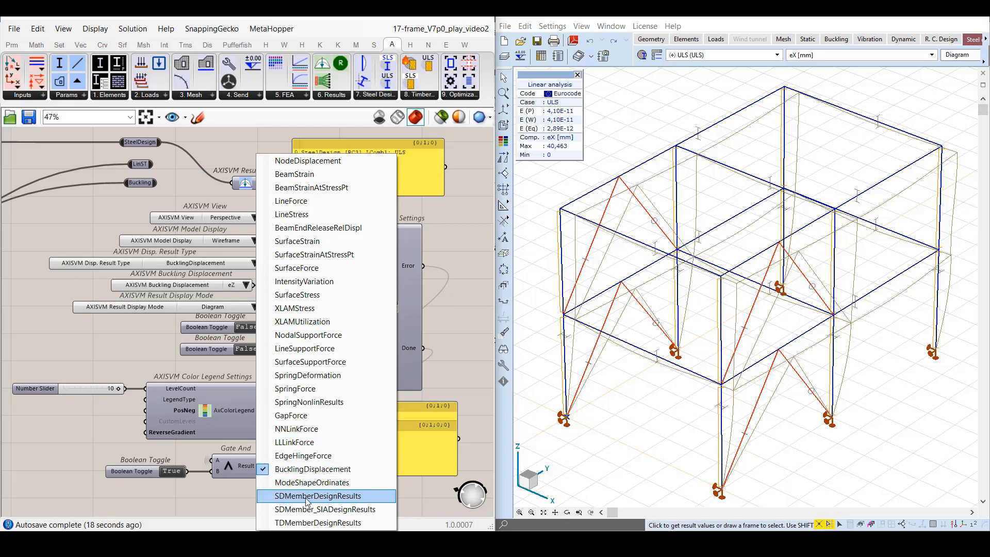
{"action": "left_click", "coordinate": [367, 493]}
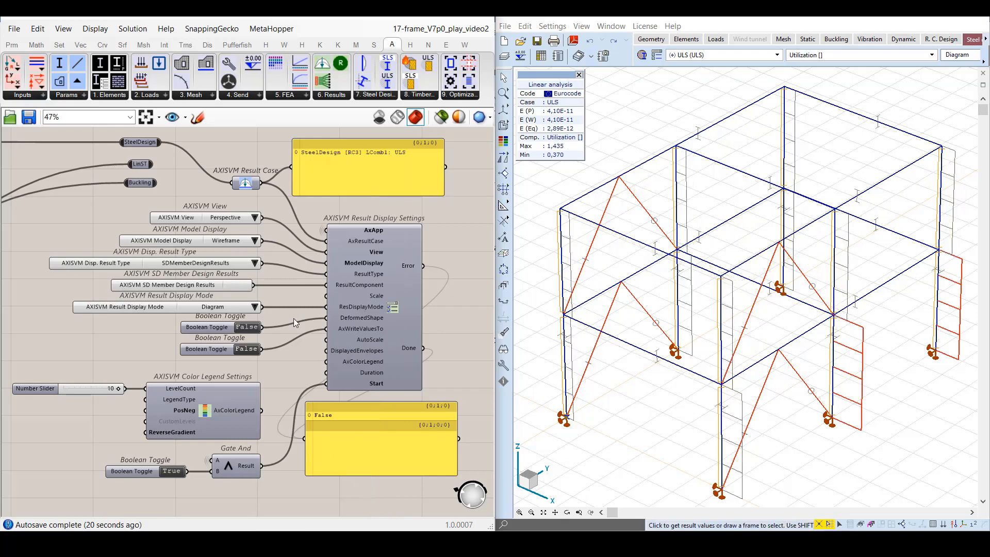
Step: Set the steel member design result component to Mcr and the result display mode to DiagramFilled
{"action": "left_click_drag", "start_coordinate": [226, 289], "coordinate": [188, 289]}
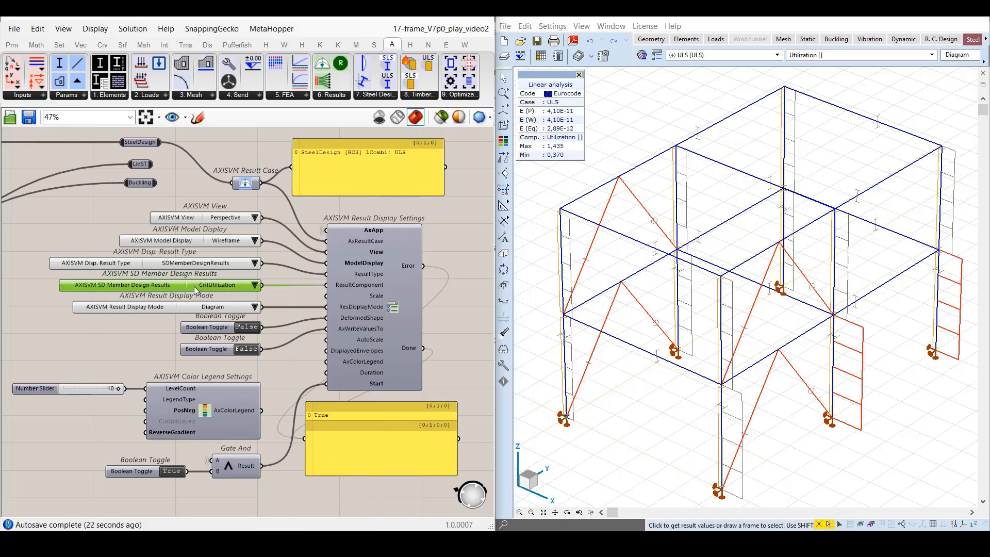
{"action": "left_click", "coordinate": [254, 285]}
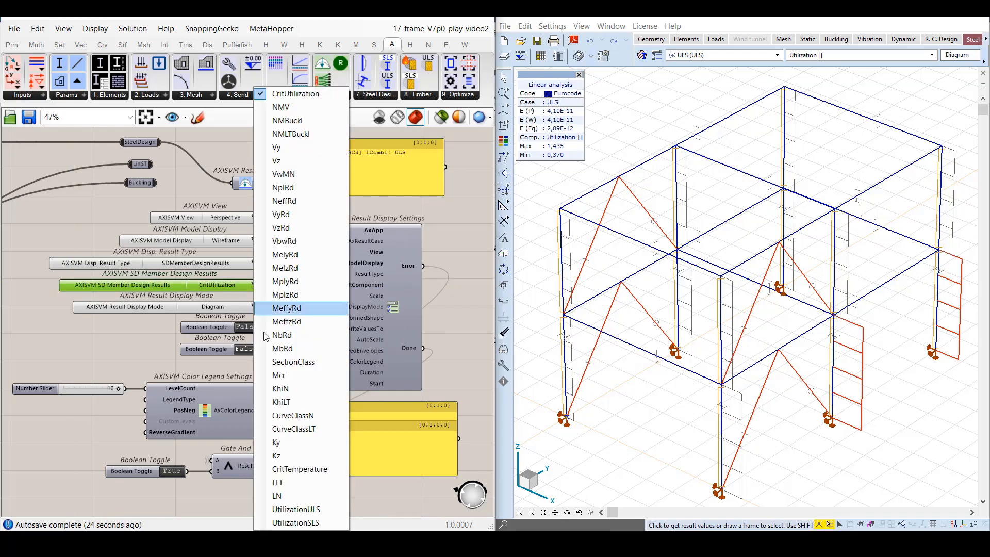
{"action": "left_click", "coordinate": [283, 372]}
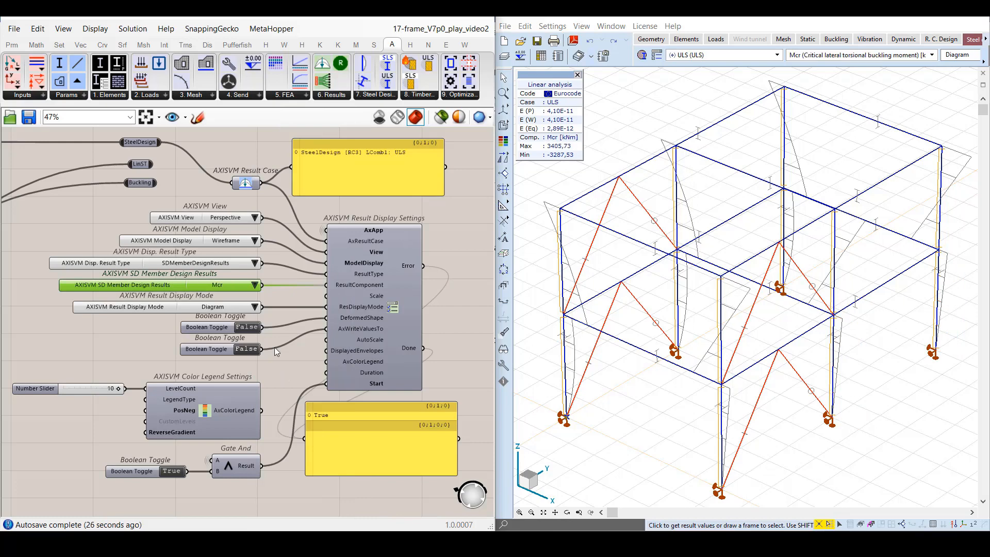
{"action": "left_click", "coordinate": [255, 307]}
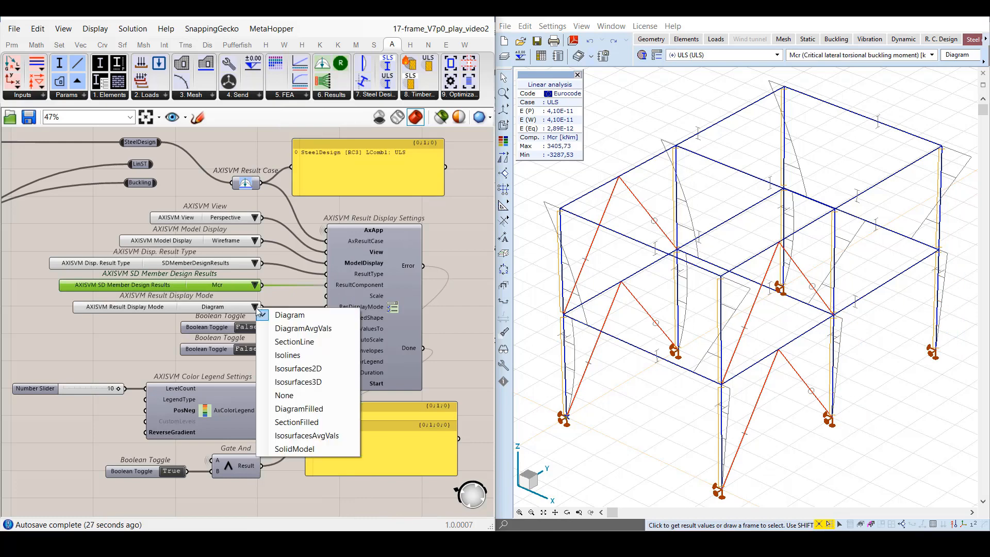
{"action": "left_click", "coordinate": [280, 405]}
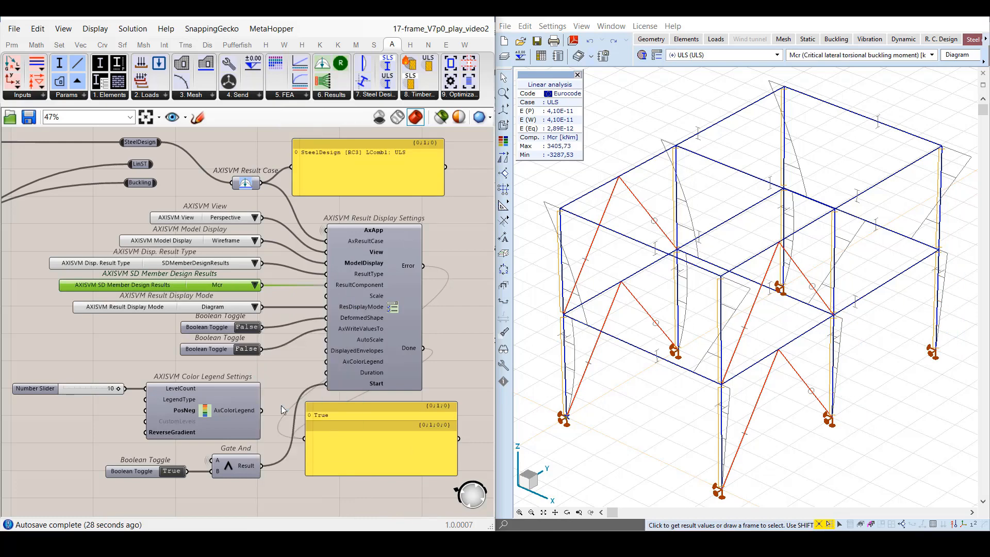
{"action": "left_click", "coordinate": [286, 293]}
Step: Set the displayed result type to LineForce with the Vz component, and widen the Line Force list on the canvas
{"action": "left_click", "coordinate": [255, 263]}
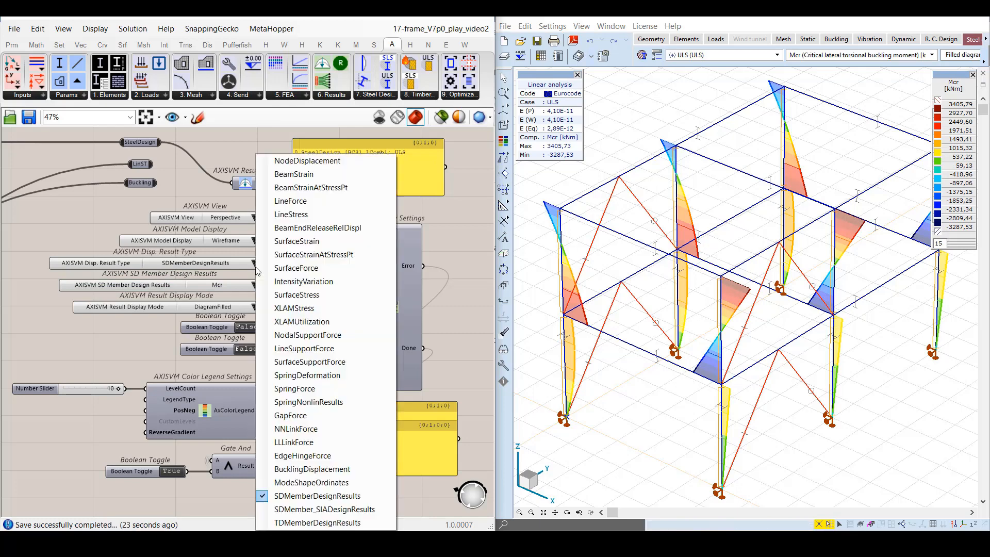
{"action": "left_click", "coordinate": [290, 201]}
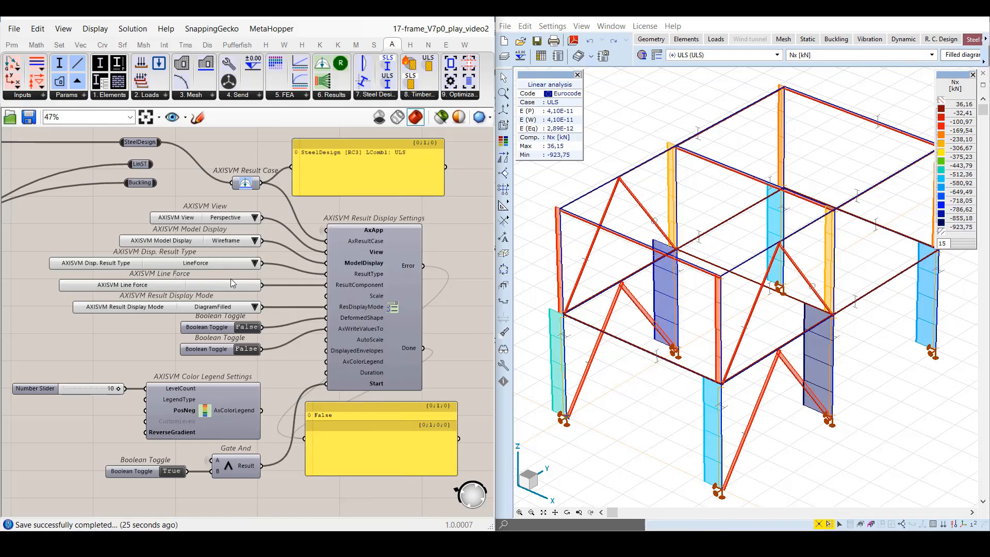
{"action": "left_click", "coordinate": [213, 287]}
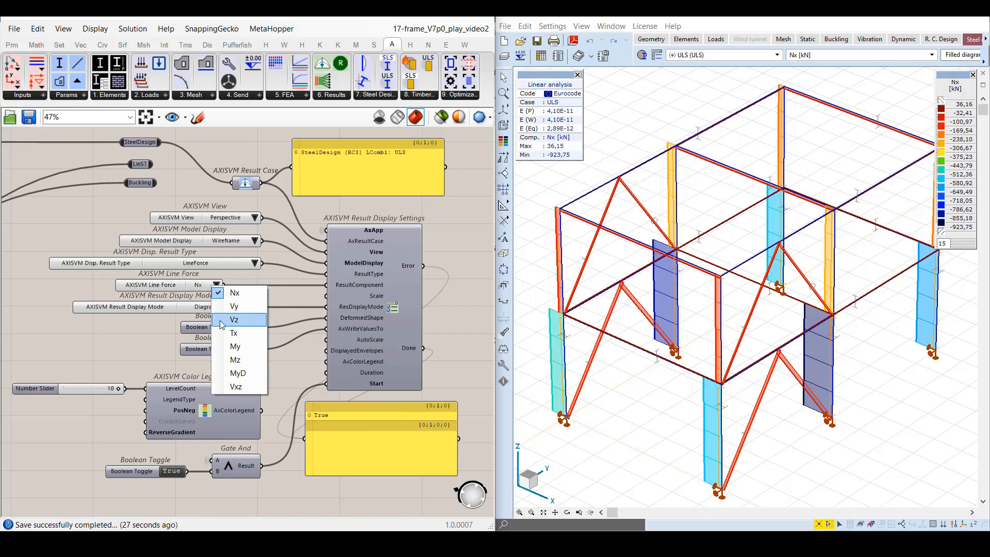
{"action": "left_click", "coordinate": [229, 316]}
{"action": "left_click_drag", "start_coordinate": [177, 289], "coordinate": [214, 289]}
{"action": "left_click", "coordinate": [295, 293]}
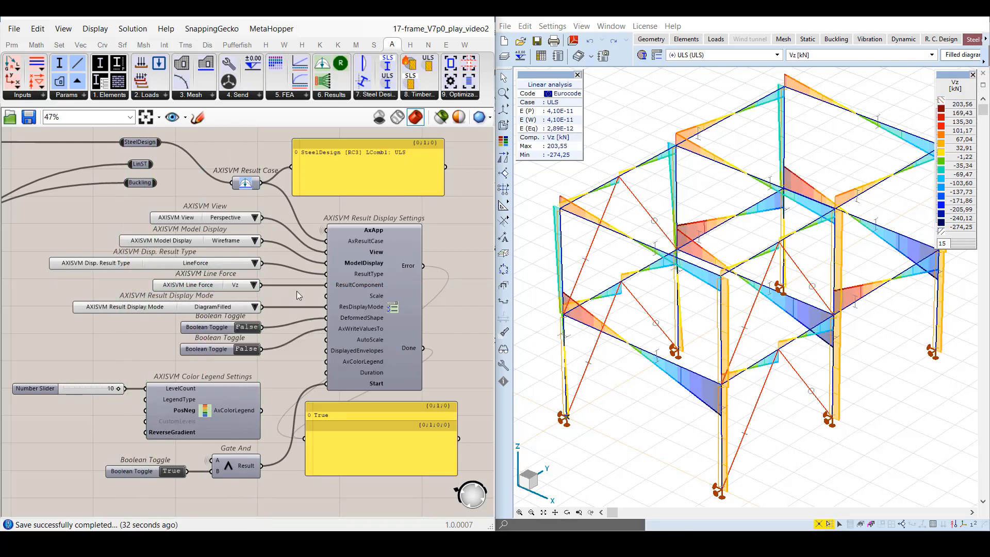
Step: Disconnect the design member from the AxDesignMember input of the steel design's Configure Result Case component, and wire it back in
{"action": "left_click", "coordinate": [185, 117]}
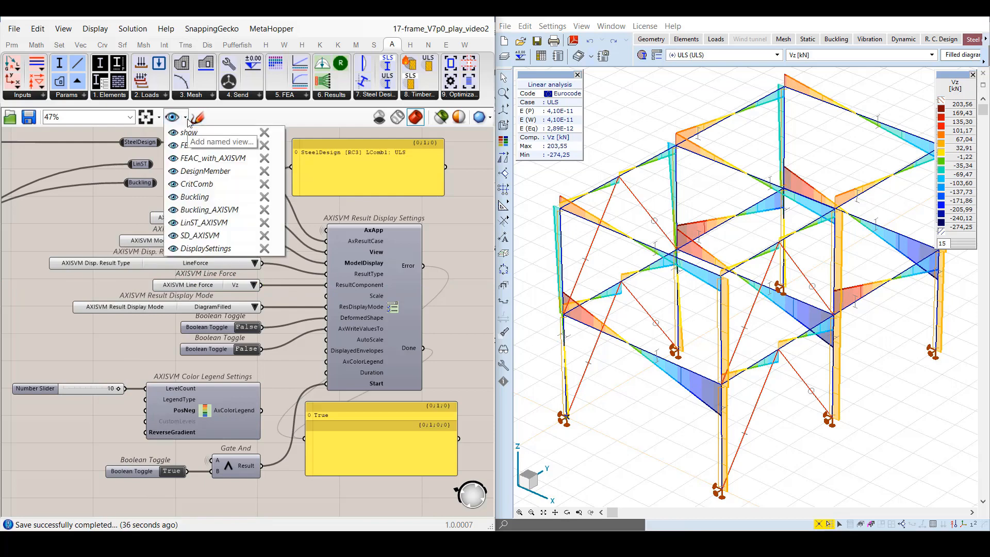
{"action": "left_click", "coordinate": [175, 237]}
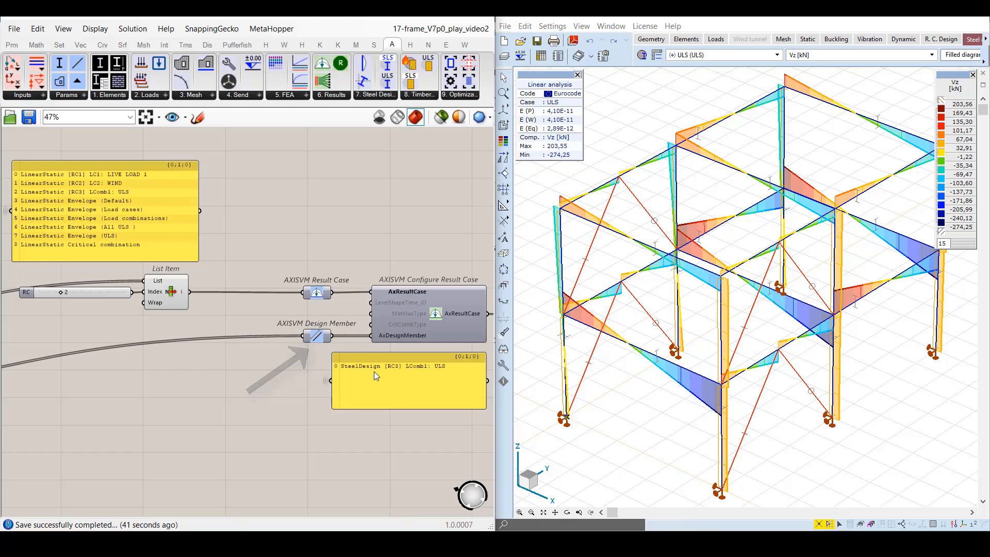
{"action": "right_click", "coordinate": [390, 336]}
{"action": "mouse_move", "coordinate": [433, 350]}
{"action": "left_click", "coordinate": [573, 350]}
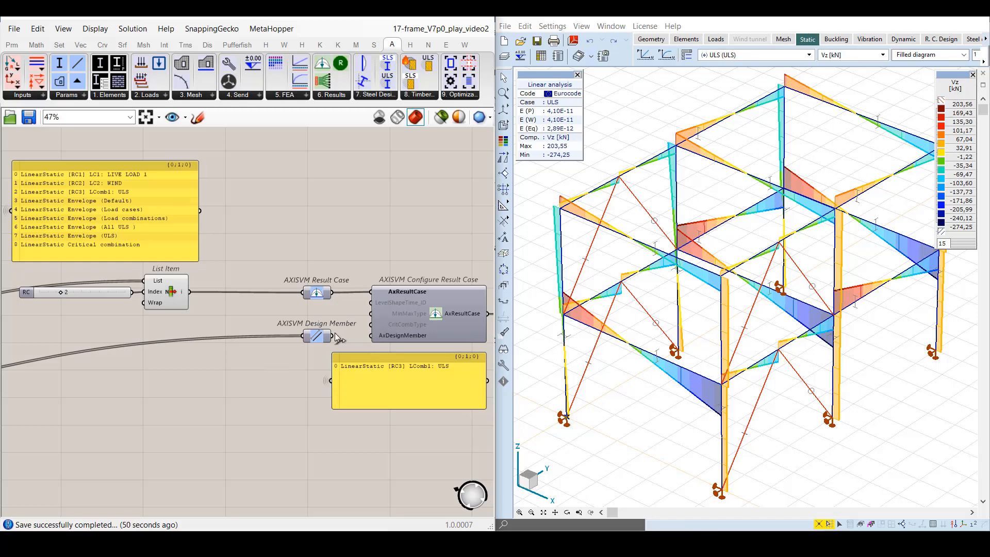
{"action": "left_click_drag", "start_coordinate": [333, 335], "coordinate": [356, 340]}
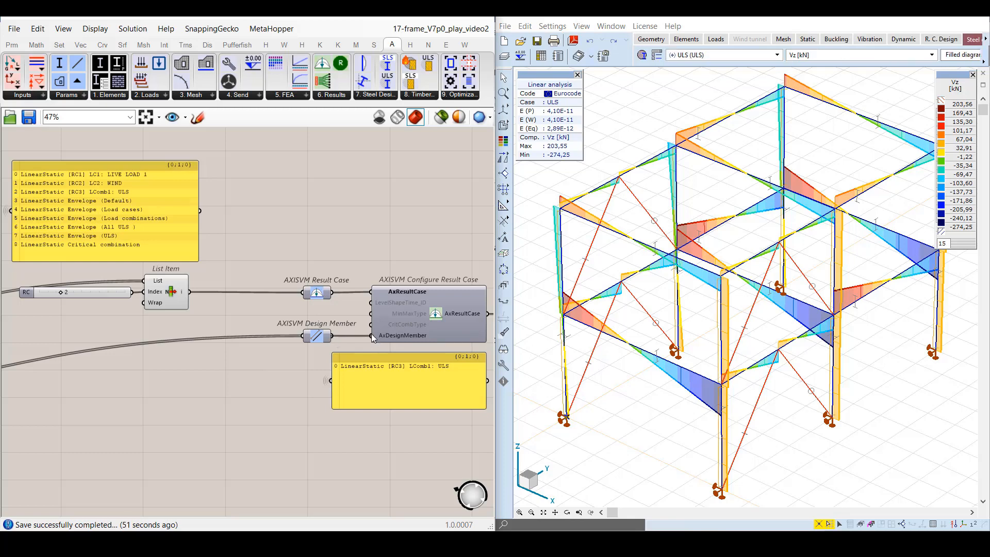
{"action": "left_click", "coordinate": [986, 39]}
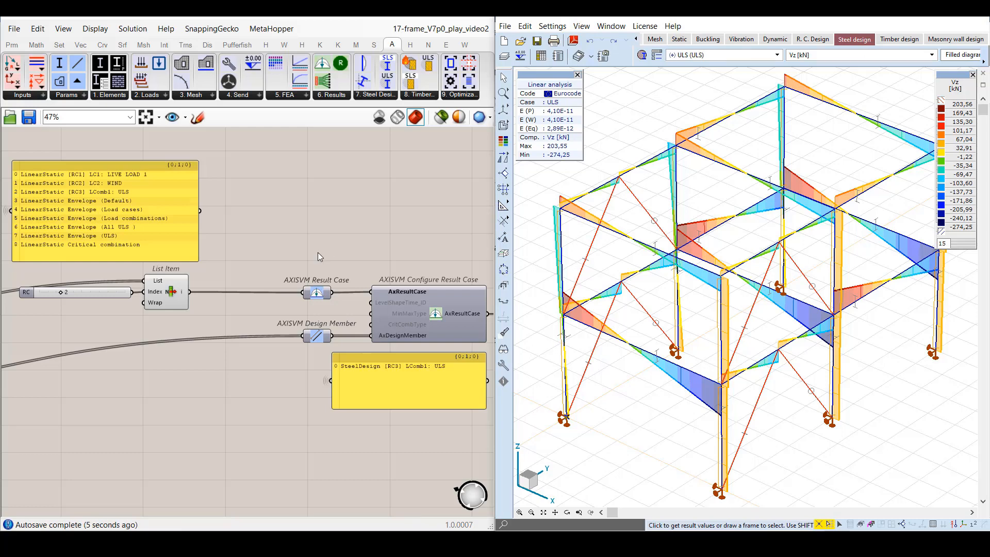
Step: Wire the LinST parameter into the AXISVM Result Case component beside the Result Display Settings
{"action": "left_click", "coordinate": [174, 118]}
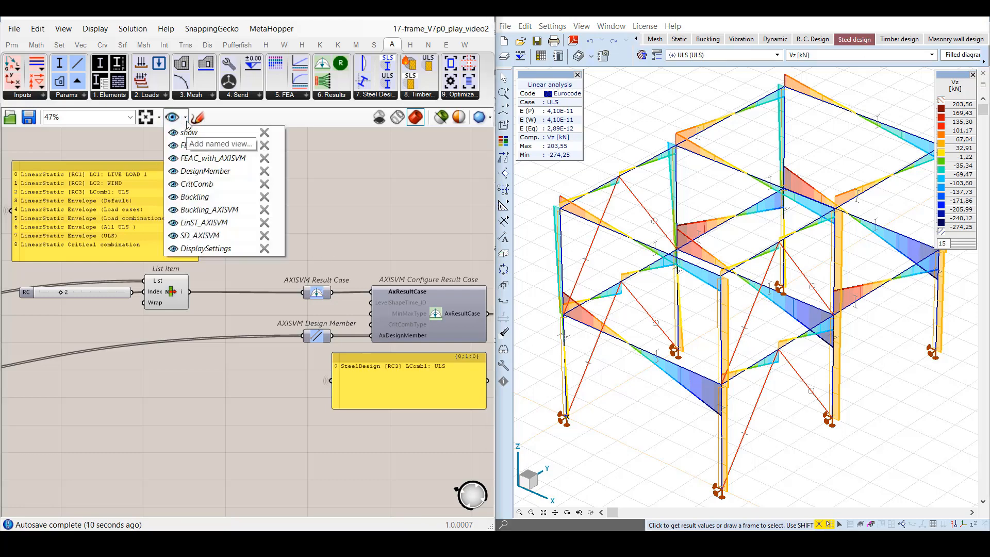
{"action": "left_click", "coordinate": [173, 249]}
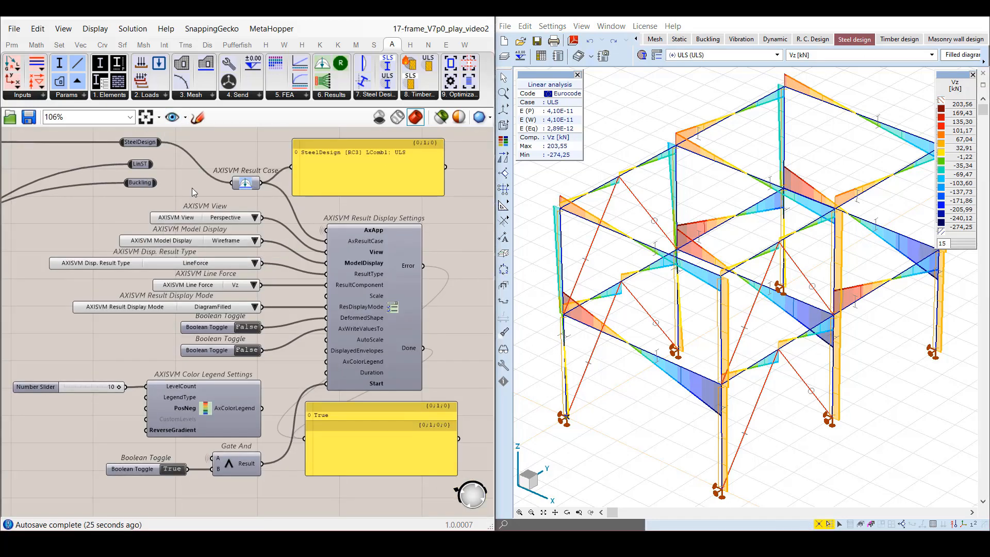
{"action": "left_click_drag", "start_coordinate": [154, 164], "coordinate": [232, 183]}
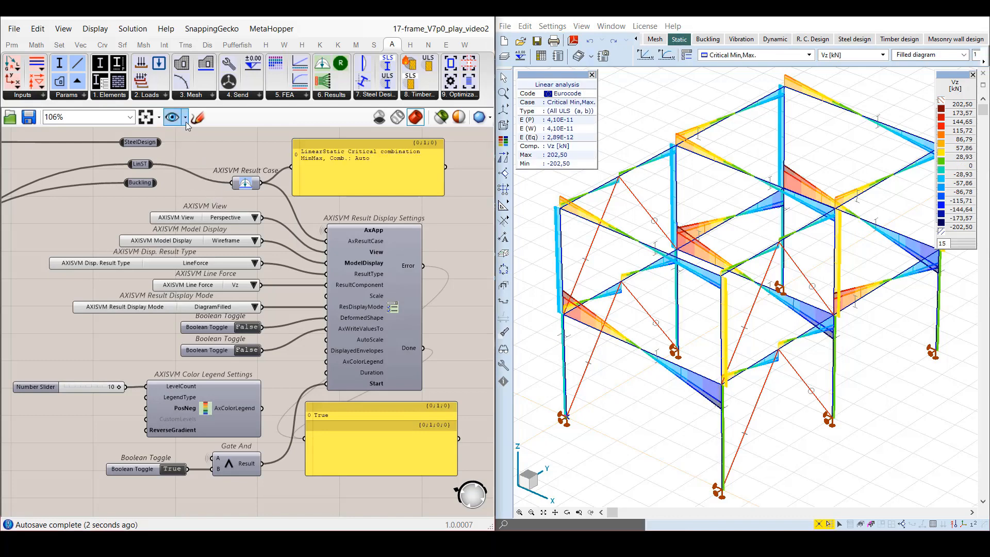
Step: Switch the linear static AXISVM MinMax Type list to Min, to Max and back to MinMax to compare the critical combination results
{"action": "left_click", "coordinate": [173, 117]}
{"action": "left_click", "coordinate": [176, 224]}
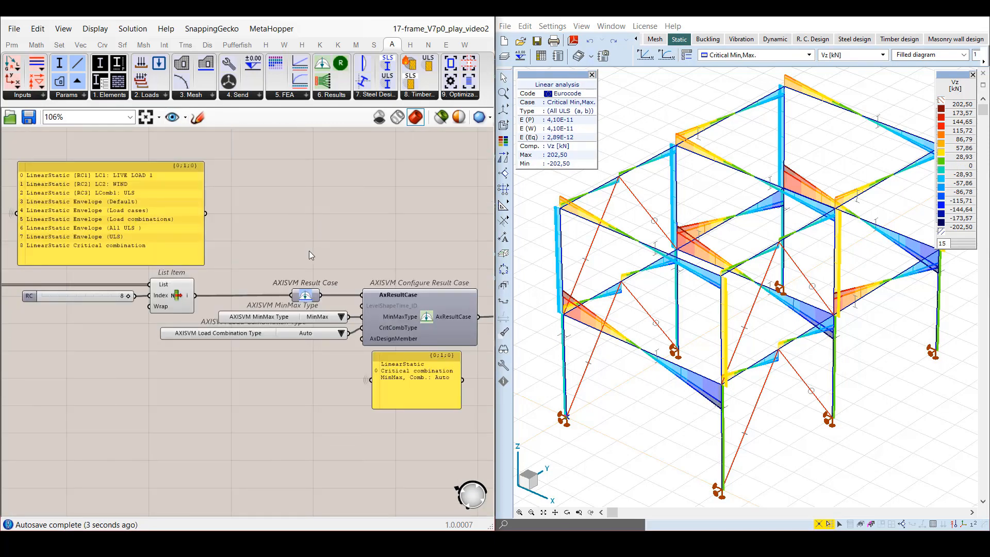
{"action": "left_click", "coordinate": [341, 317]}
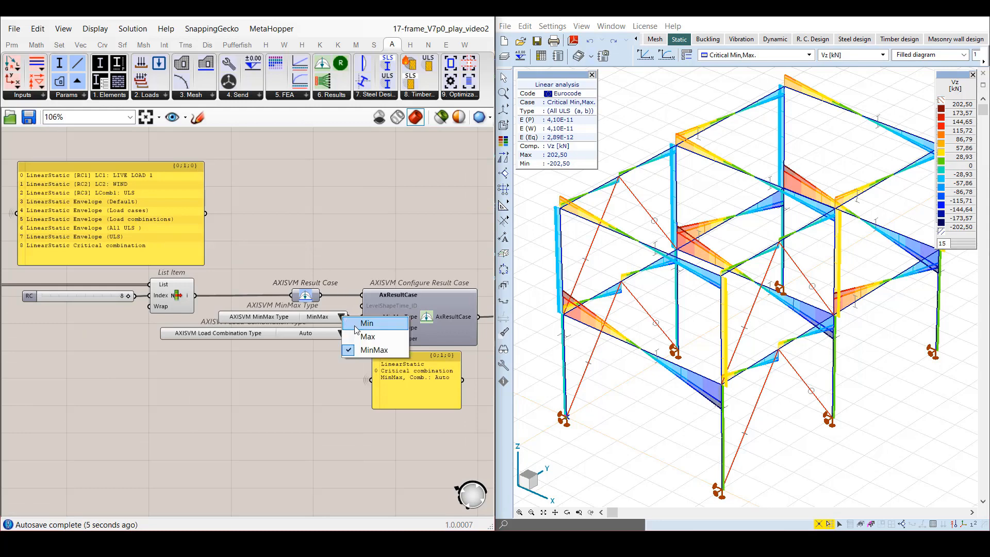
{"action": "left_click", "coordinate": [355, 325]}
{"action": "left_click", "coordinate": [342, 317]}
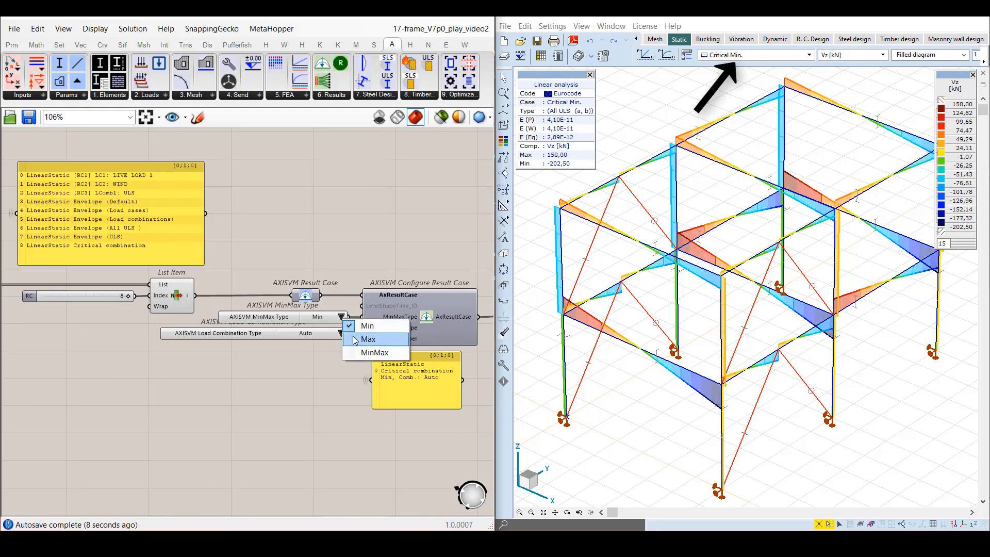
{"action": "left_click", "coordinate": [354, 339]}
{"action": "left_click", "coordinate": [342, 316]}
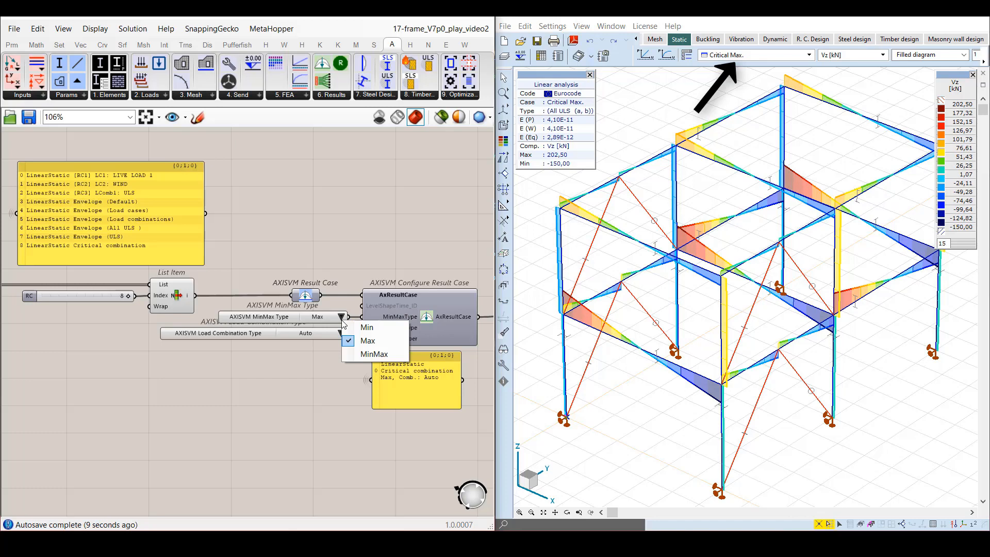
{"action": "left_click", "coordinate": [355, 352]}
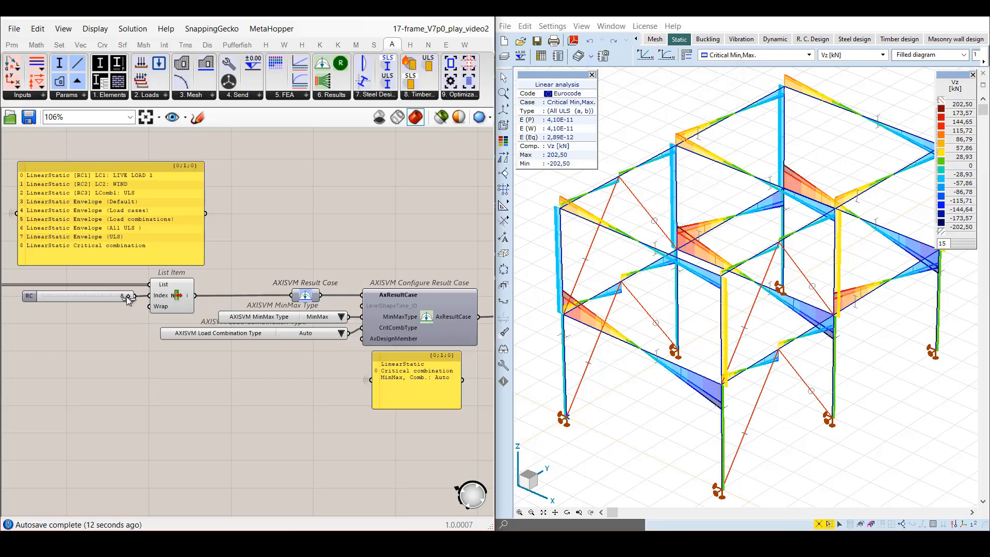
Step: Set the linear static RC slider to 5 for the load combinations envelope, and the MinMax type to Min
{"action": "left_click_drag", "start_coordinate": [126, 296], "coordinate": [94, 295]}
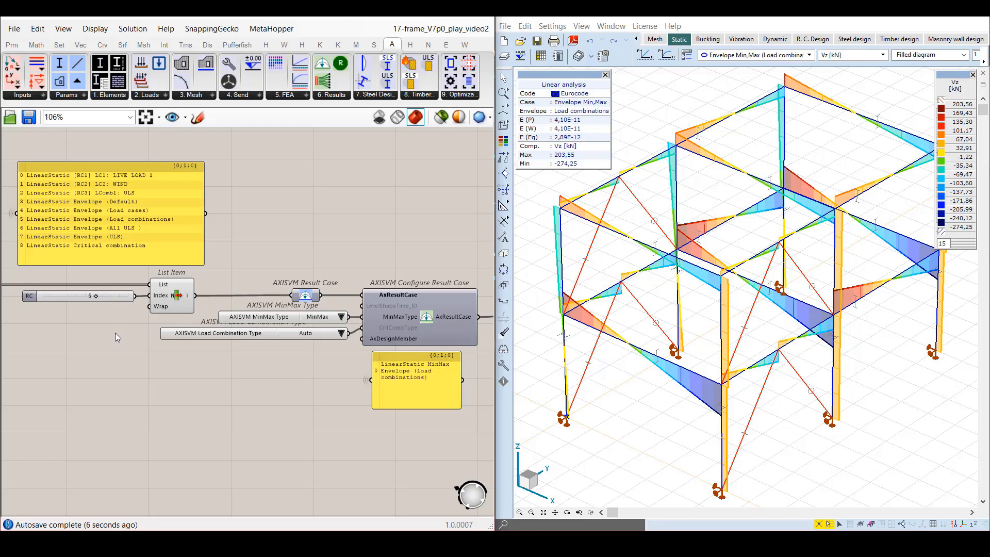
{"action": "left_click", "coordinate": [341, 317]}
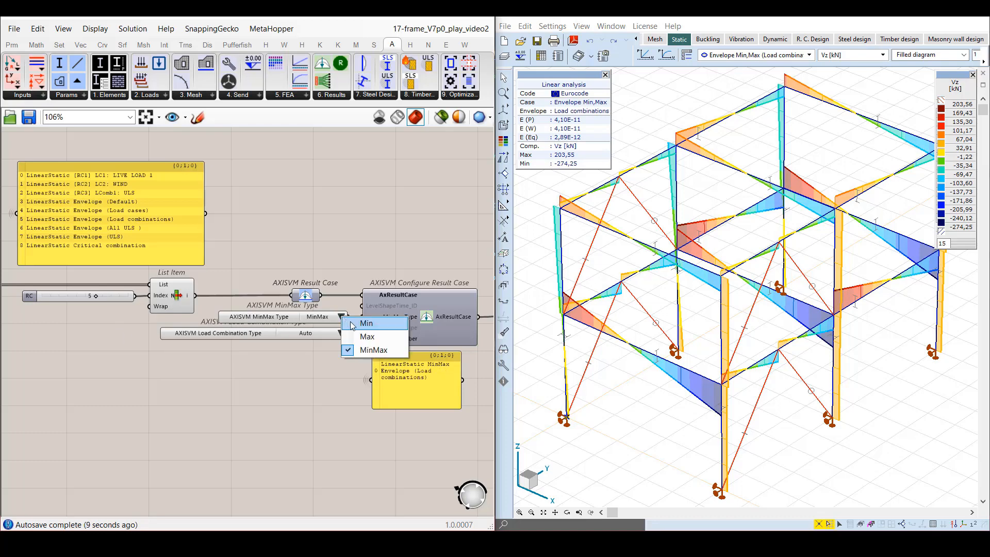
{"action": "left_click", "coordinate": [363, 323]}
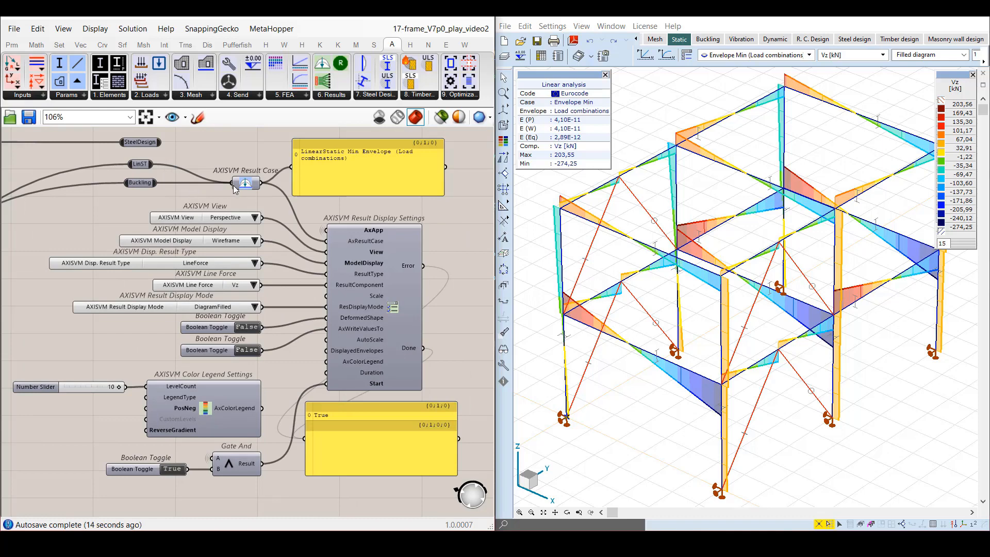
Step: Show the Buckling result case as BucklingDisplacement with the eZ component, and set the DeformedShape toggle to True
{"action": "left_click", "coordinate": [255, 263]}
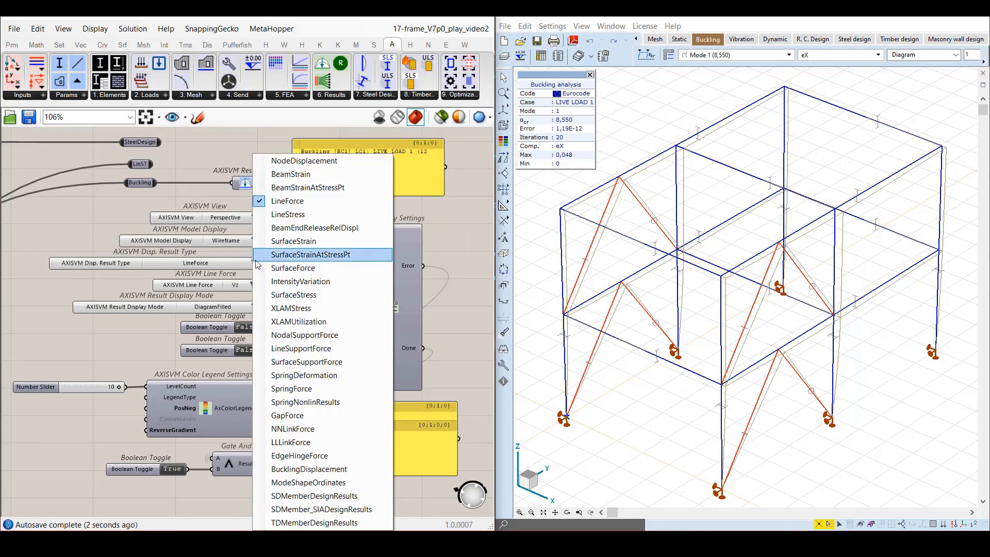
{"action": "left_click", "coordinate": [269, 469]}
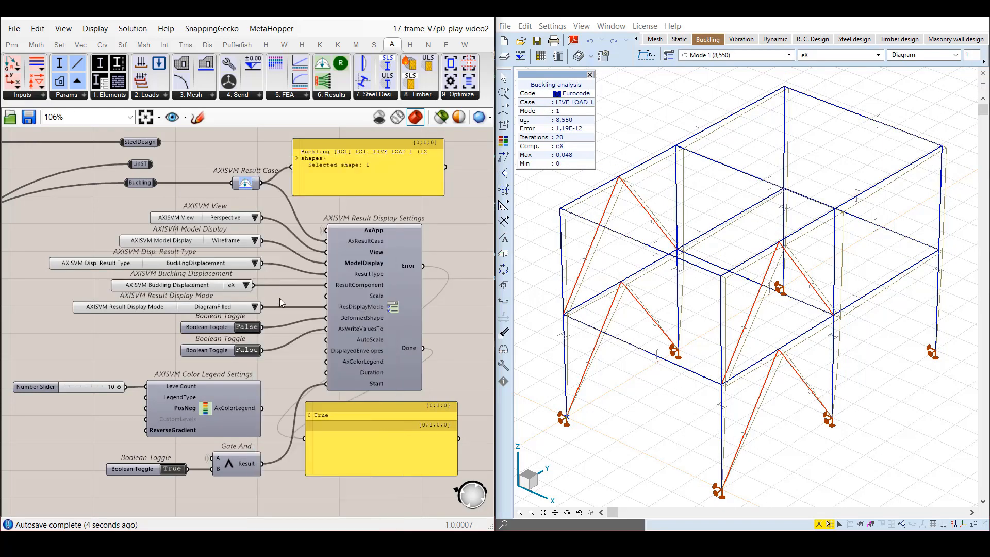
{"action": "left_click", "coordinate": [246, 286]}
{"action": "left_click", "coordinate": [266, 320]}
{"action": "double_click", "coordinate": [247, 327]}
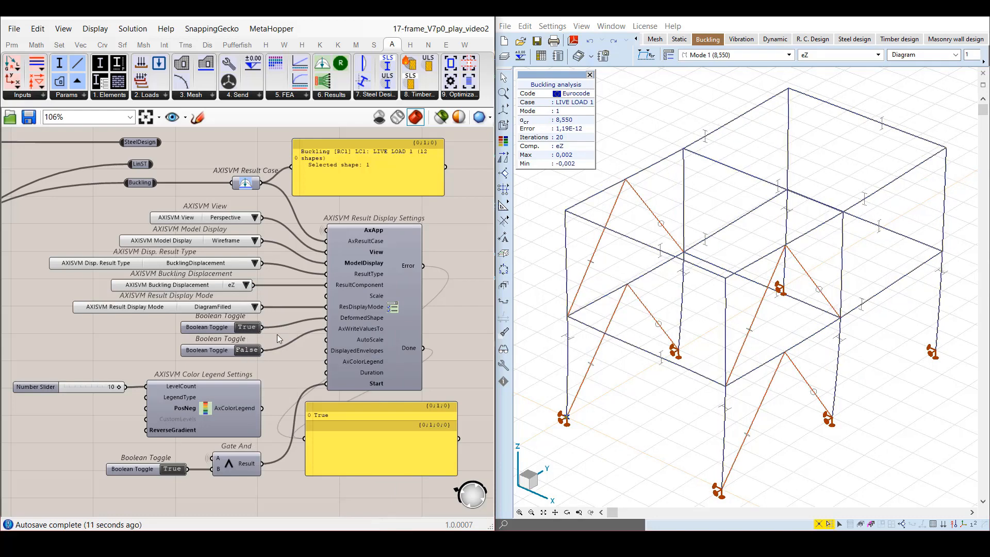
Step: Step the buckling ModeShape slider through shapes 2 and 6 up to shape 12
{"action": "left_click", "coordinate": [181, 122]}
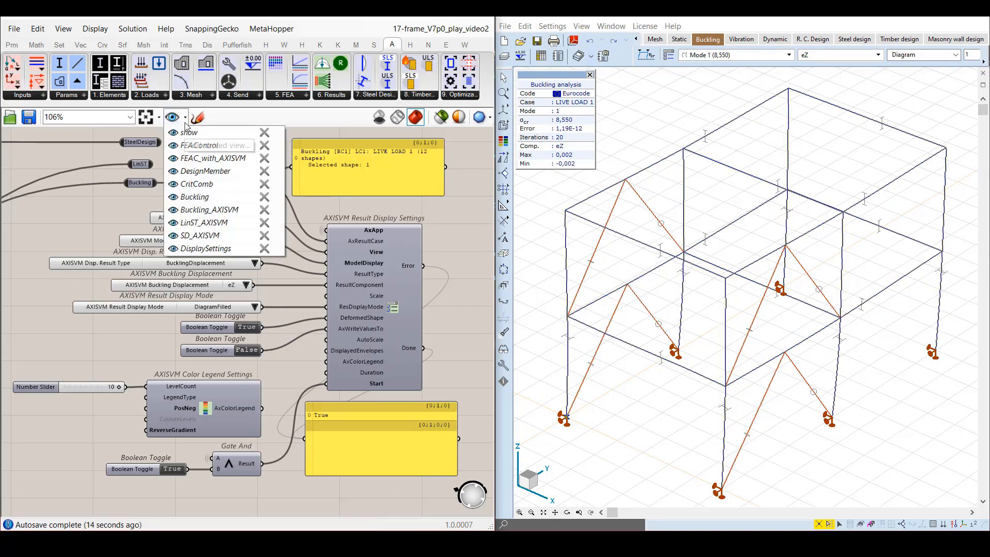
{"action": "left_click", "coordinate": [177, 210]}
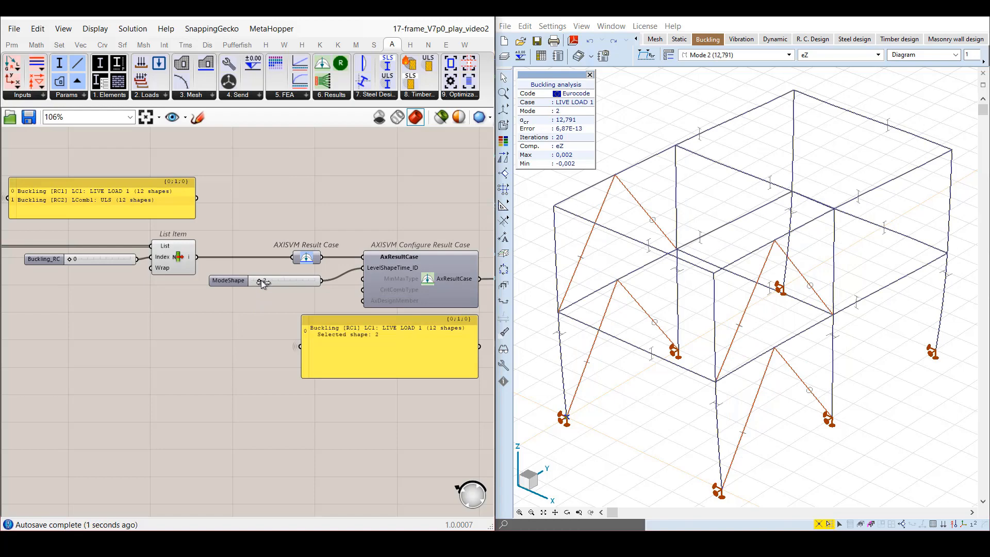
{"action": "left_click_drag", "start_coordinate": [271, 280], "coordinate": [274, 281]}
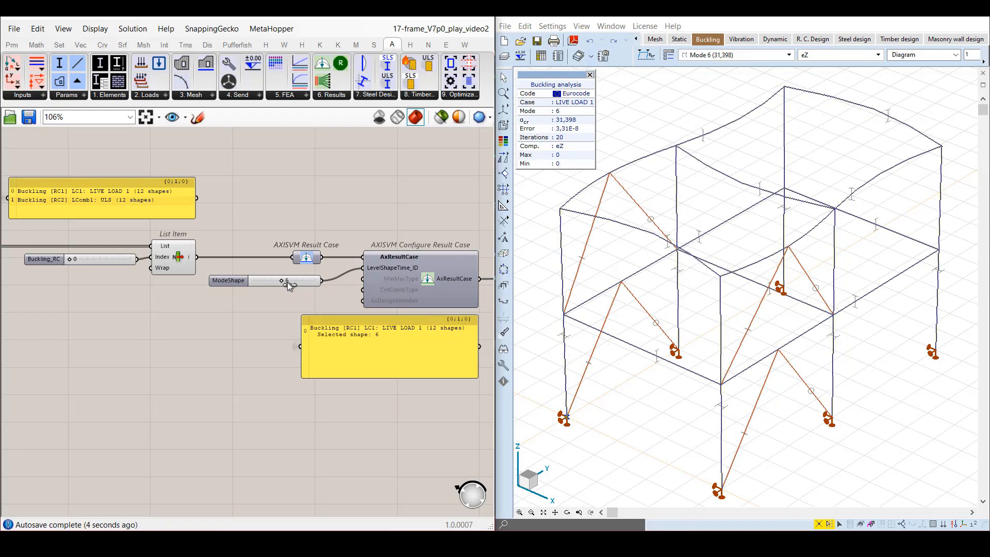
{"action": "left_click_drag", "start_coordinate": [287, 282], "coordinate": [317, 284]}
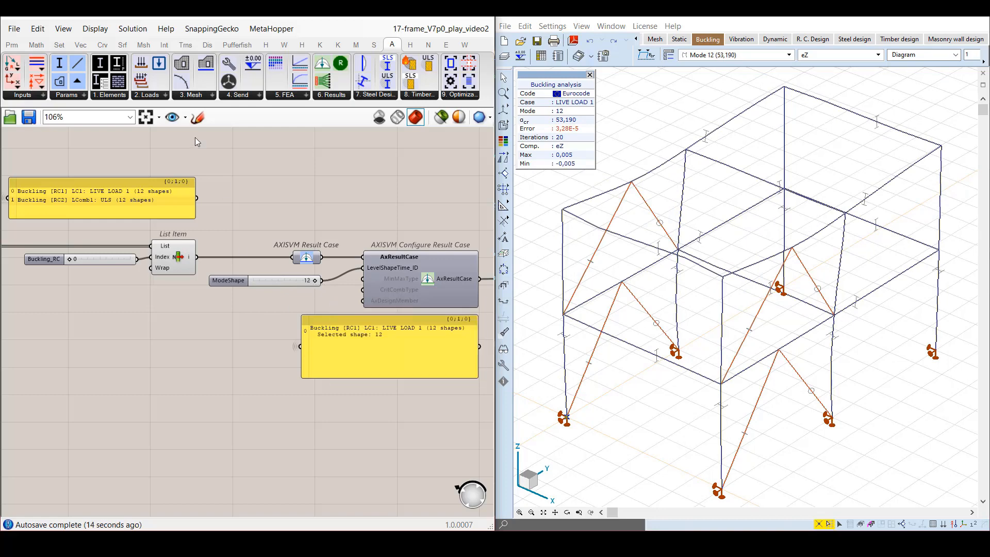
Step: Wire the SteelDesign parameter into the AXISVM Result Case component in place of Buckling
{"action": "left_click", "coordinate": [186, 117]}
{"action": "left_click", "coordinate": [175, 248]}
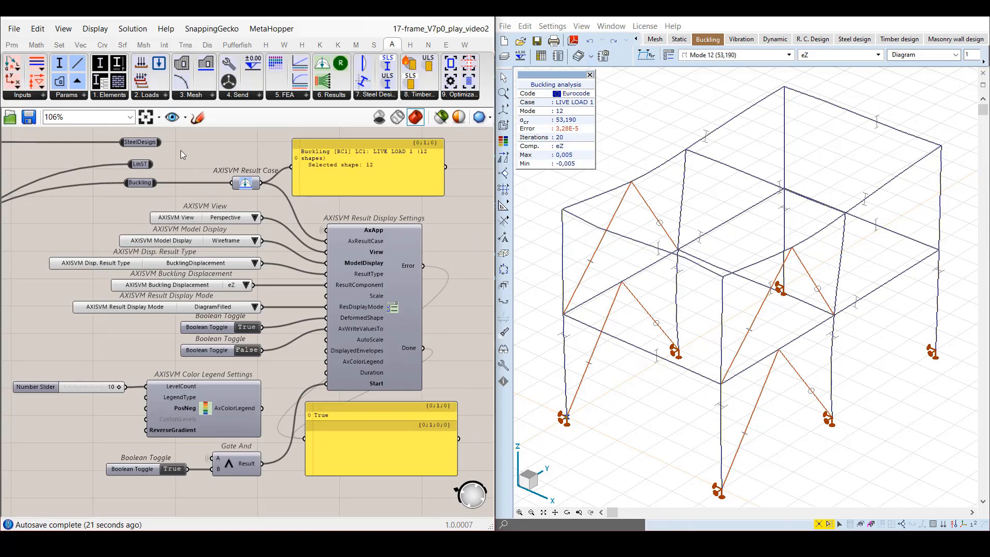
{"action": "left_click_drag", "start_coordinate": [160, 142], "coordinate": [227, 183]}
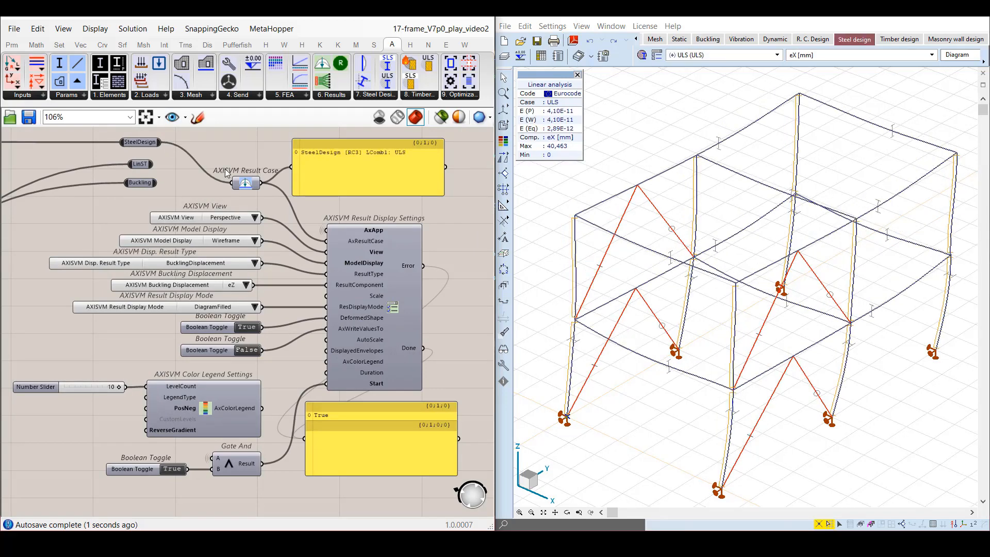
Step: Set the displayed result type to NodeDisplacement with the eZ component, and the result display mode to Isosurfaces2D
{"action": "left_click", "coordinate": [254, 263]}
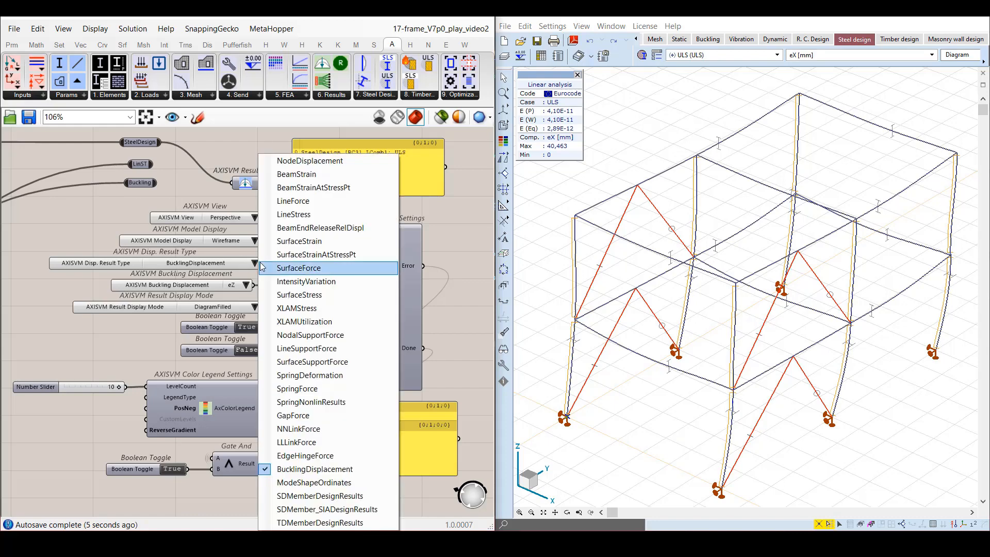
{"action": "left_click", "coordinate": [304, 161]}
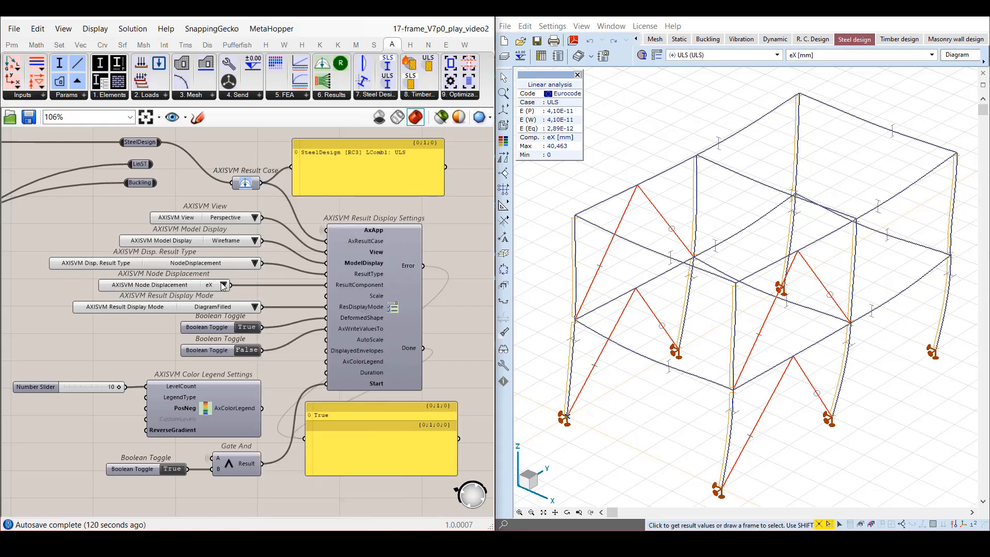
{"action": "left_click", "coordinate": [223, 285]}
{"action": "left_click", "coordinate": [243, 311]}
{"action": "left_click", "coordinate": [255, 307]}
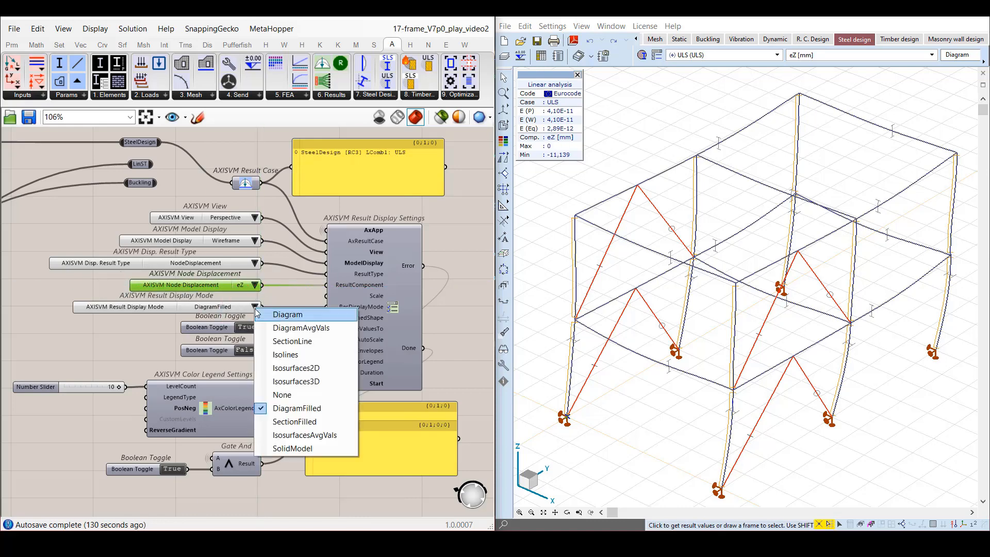
{"action": "left_click", "coordinate": [283, 368]}
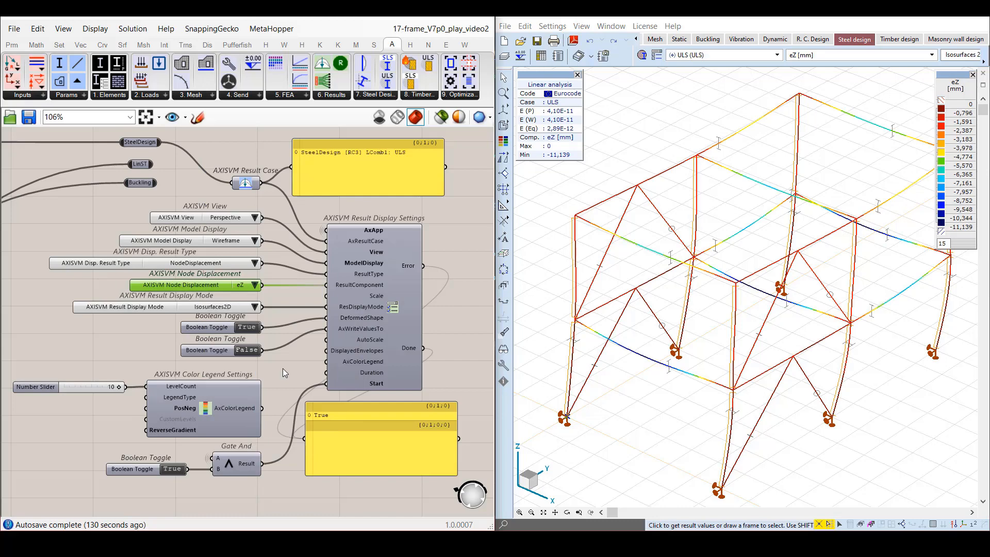
{"action": "left_click", "coordinate": [281, 370]}
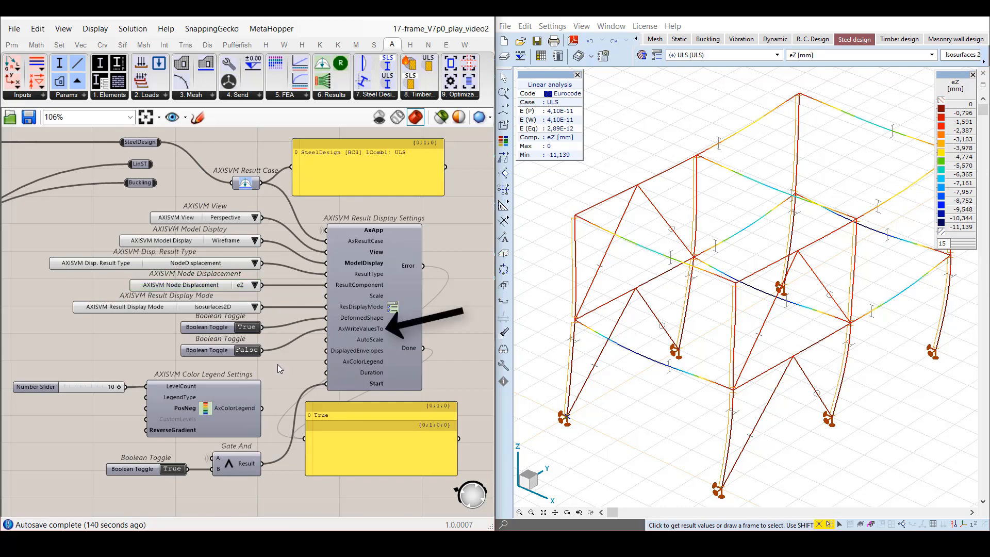
Step: Set the AxWriteValuesTo Boolean toggle to True so that result values are written on the frame's nodes and lines
{"action": "left_click", "coordinate": [225, 352]}
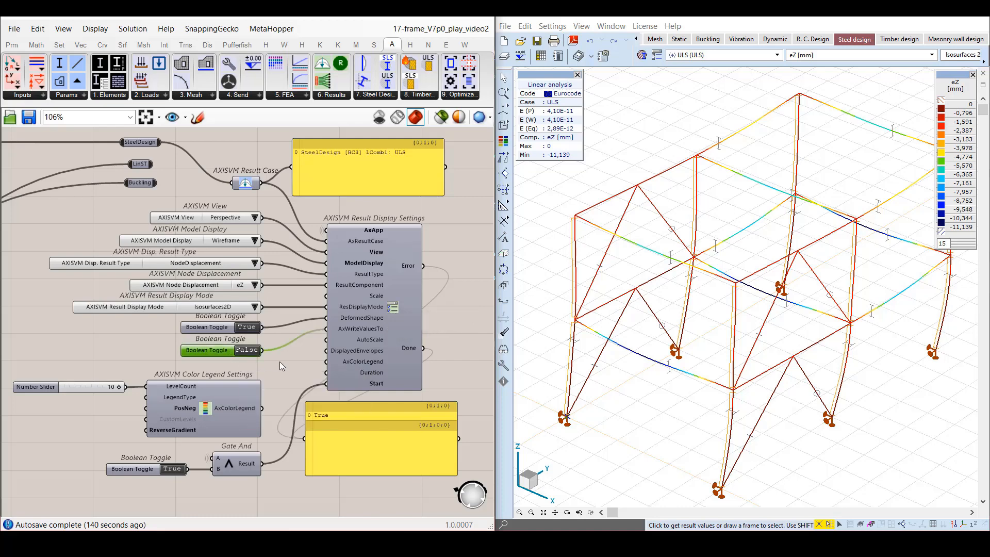
{"action": "mouse_move", "coordinate": [977, 525]}
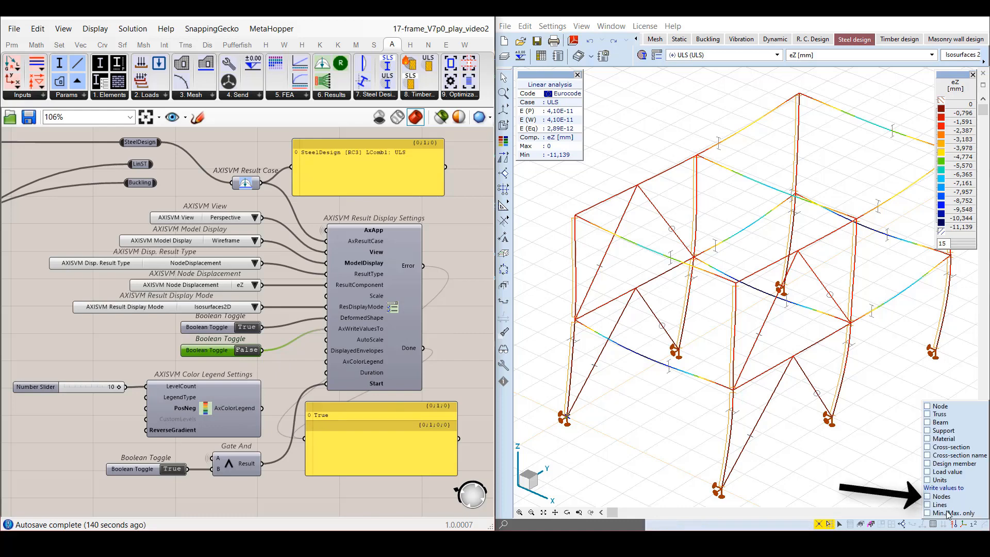
{"action": "left_click", "coordinate": [927, 505]}
{"action": "left_click", "coordinate": [261, 373]}
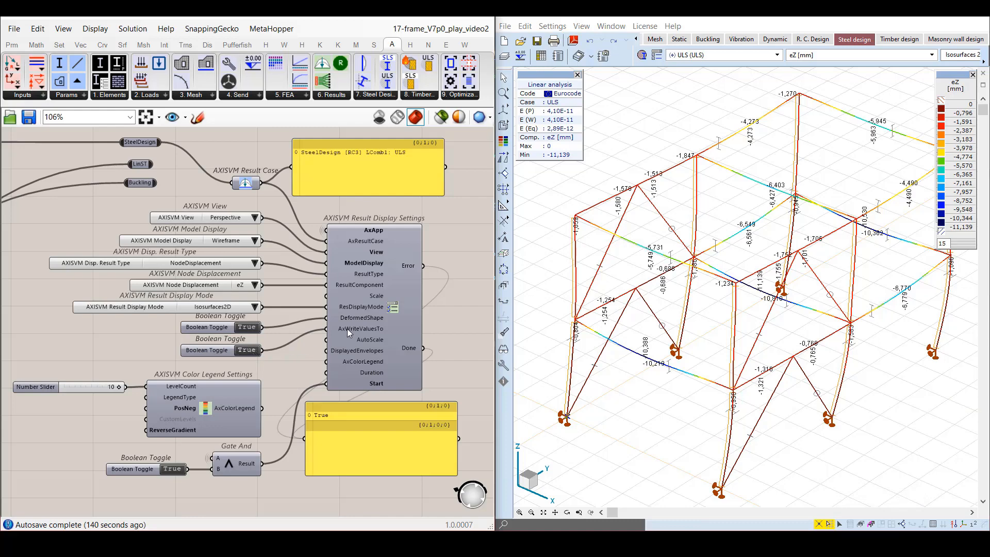
{"action": "mouse_move", "coordinate": [348, 331]}
Step: Move the Color Legend Settings component with its slider, the Gate And and its Boolean toggle slightly lower on the canvas
{"action": "left_click_drag", "start_coordinate": [269, 491], "coordinate": [2, 362]}
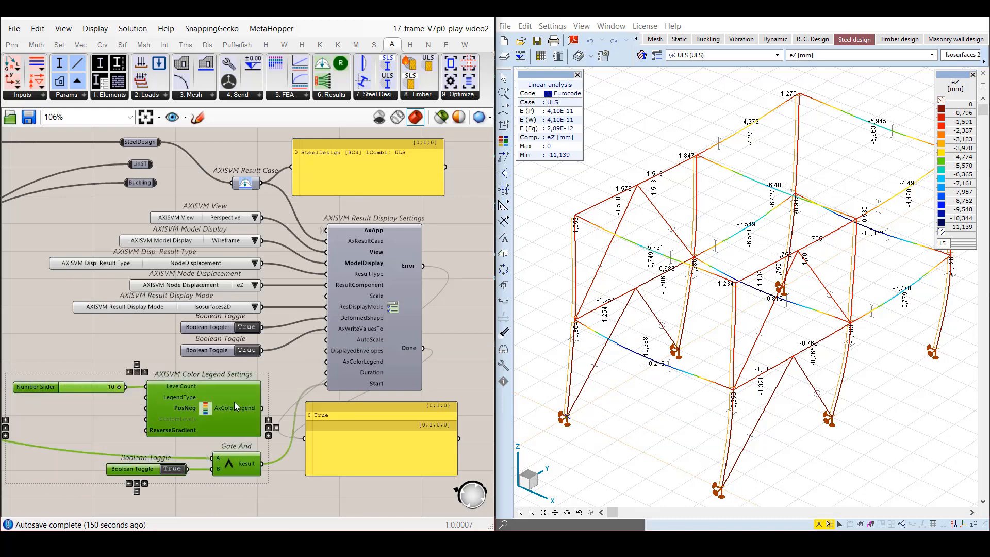
{"action": "left_click_drag", "start_coordinate": [234, 401], "coordinate": [233, 434]}
{"action": "left_click", "coordinate": [255, 371]}
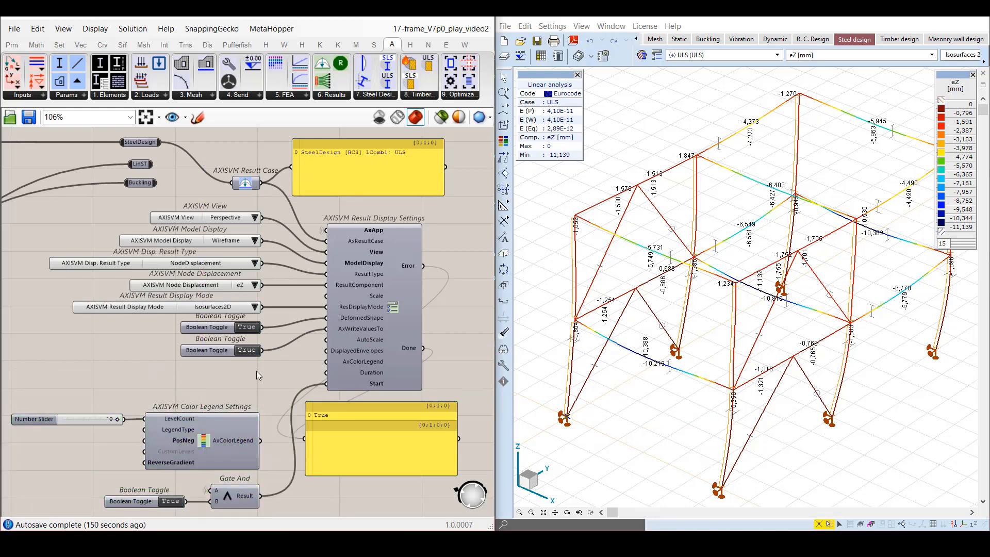
Step: Disconnect the Boolean toggle from the AxWriteValuesTo input and move it aside on the canvas
{"action": "right_click", "coordinate": [347, 329]}
{"action": "left_click", "coordinate": [552, 350]}
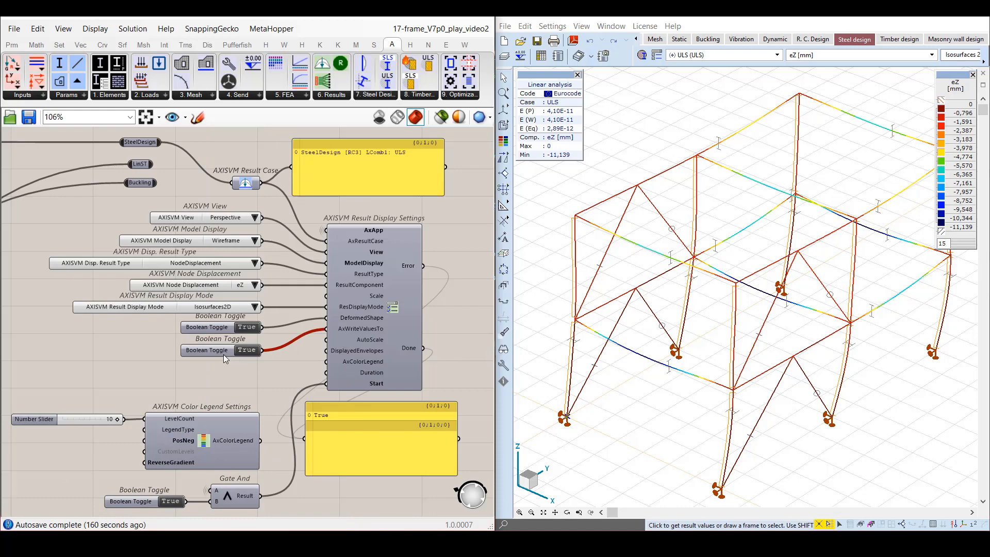
{"action": "left_click_drag", "start_coordinate": [224, 355], "coordinate": [55, 351]}
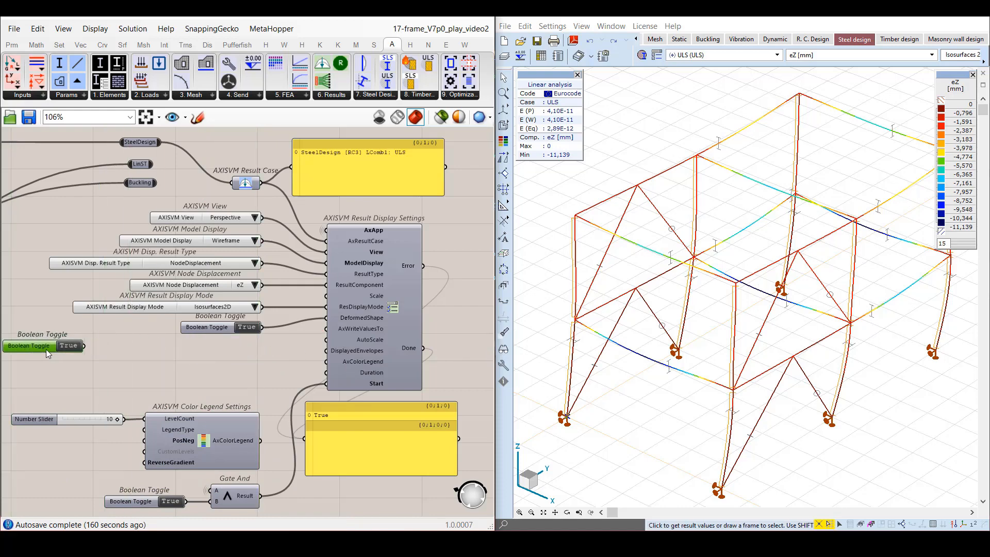
Step: Add an AXISVM WriteValuesTo component between the deformed shape toggle and the Color Legend Settings component
{"action": "left_click", "coordinate": [323, 96]}
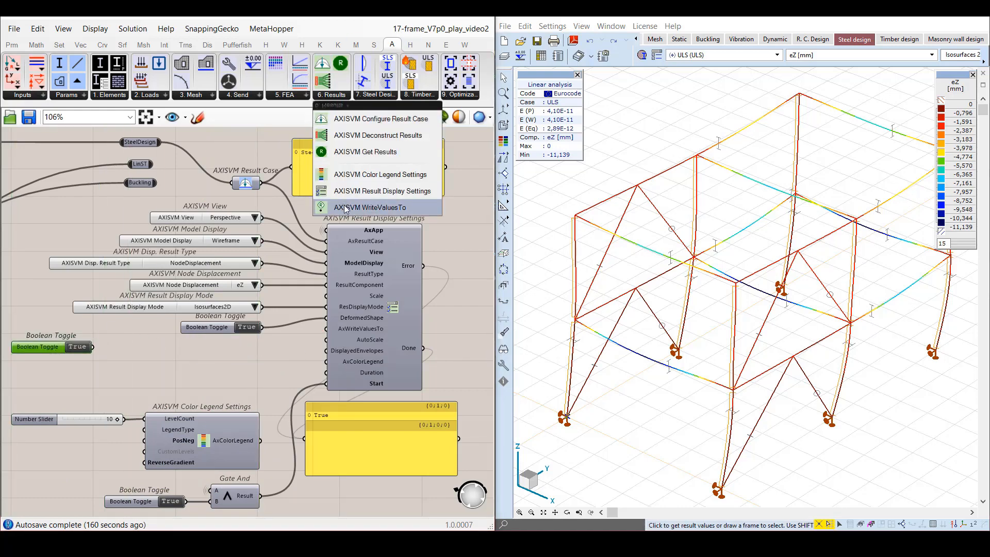
{"action": "left_click", "coordinate": [346, 208]}
{"action": "left_click_drag", "start_coordinate": [193, 371], "coordinate": [221, 364]}
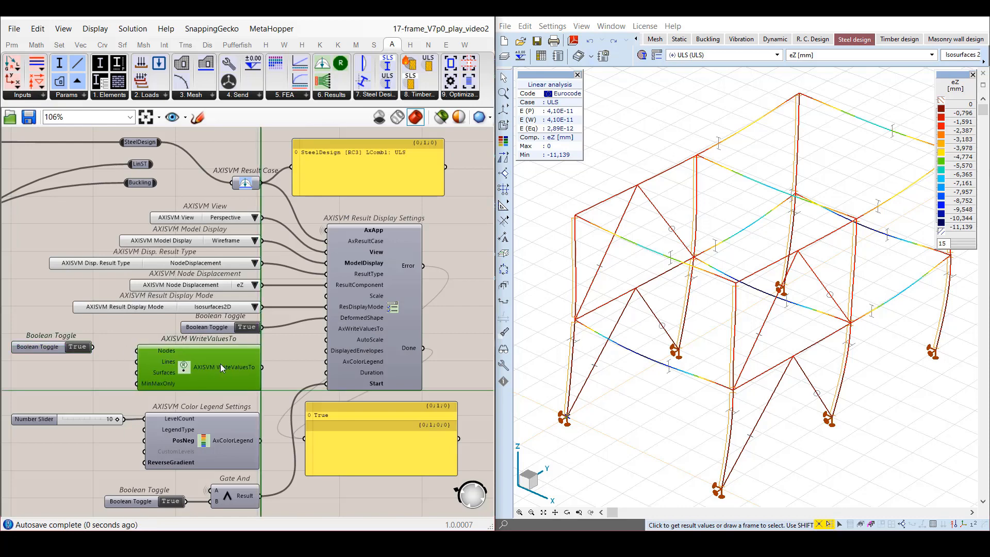
Step: Feed a False toggle into the Nodes input of WriteValuesTo, wire its output into AxWriteValuesTo, and check AXISVM's numbering options
{"action": "left_click", "coordinate": [77, 346]}
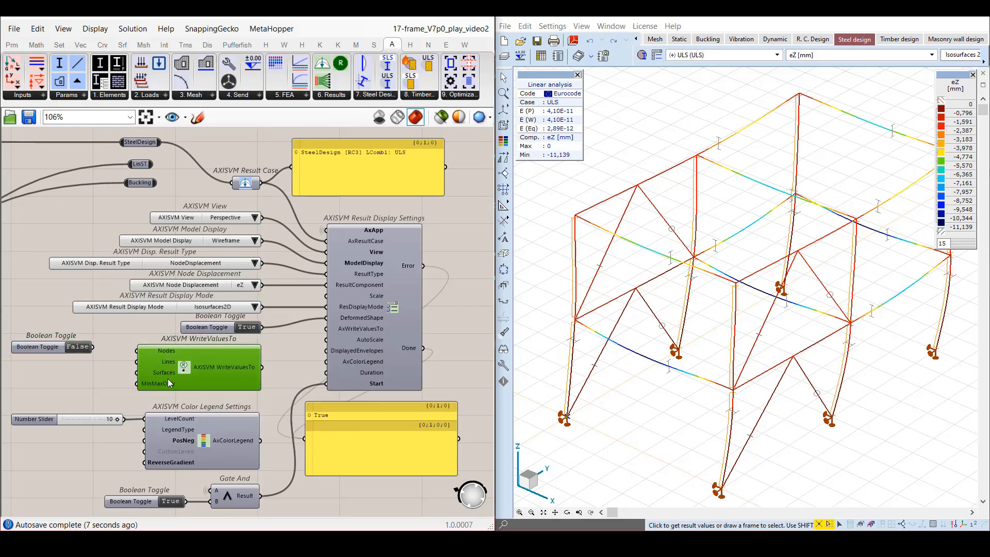
{"action": "left_click_drag", "start_coordinate": [92, 347], "coordinate": [137, 351]}
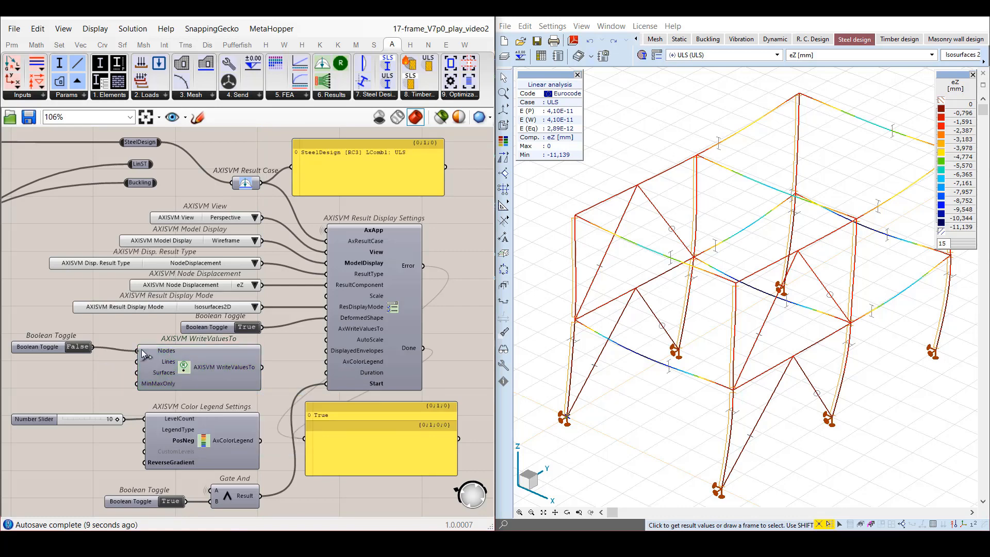
{"action": "left_click_drag", "start_coordinate": [48, 348], "coordinate": [48, 352]}
{"action": "left_click_drag", "start_coordinate": [262, 367], "coordinate": [326, 328]}
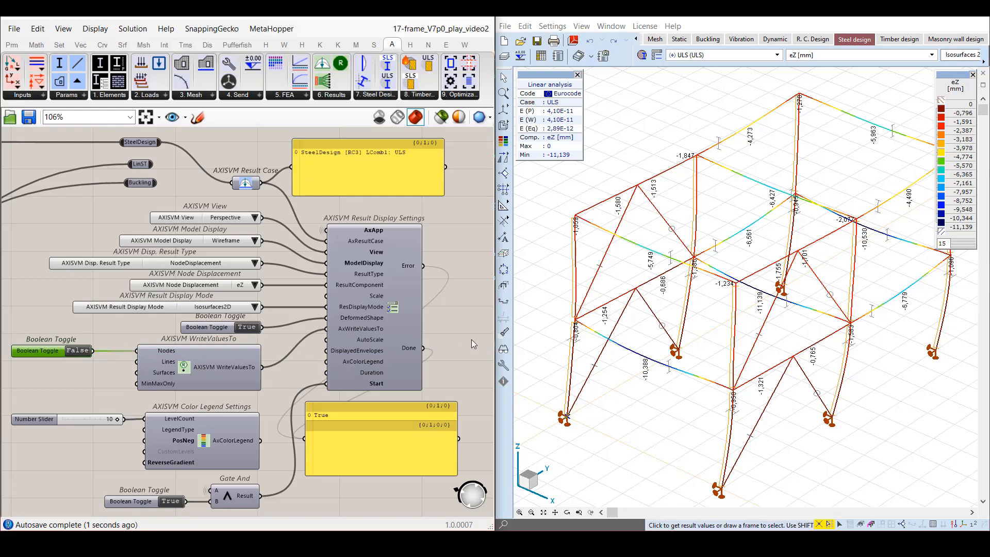
{"action": "left_click", "coordinate": [976, 524]}
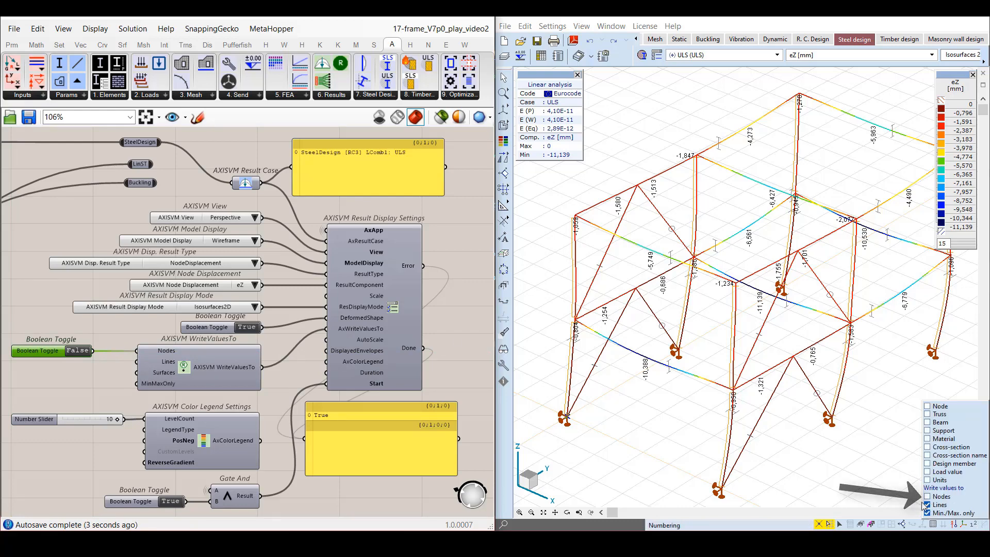
Step: Try the False toggle on MinMaxOnly and disconnect it again, and switch the toggle's other wire from the Nodes input to Lines
{"action": "left_click", "coordinate": [94, 362]}
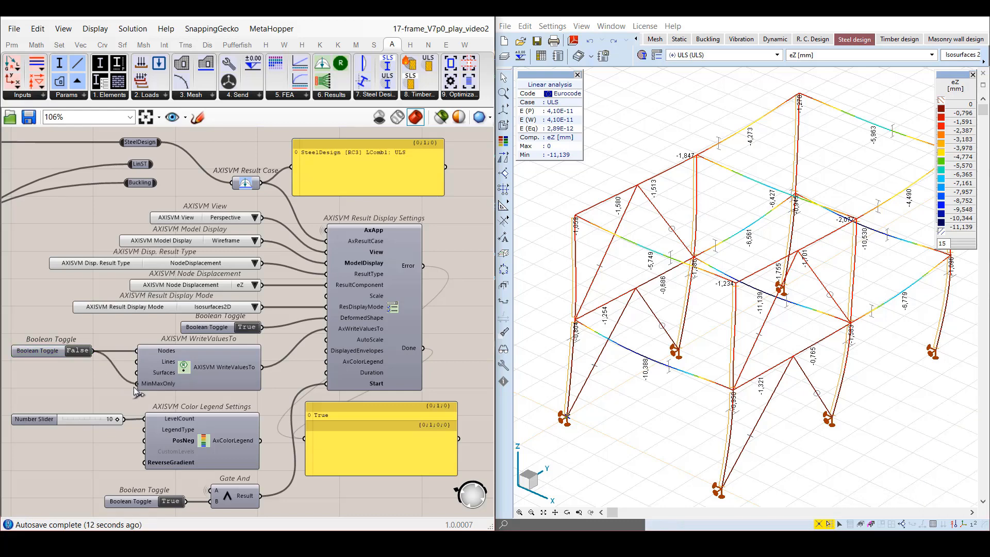
{"action": "left_click_drag", "start_coordinate": [134, 387], "coordinate": [136, 384]}
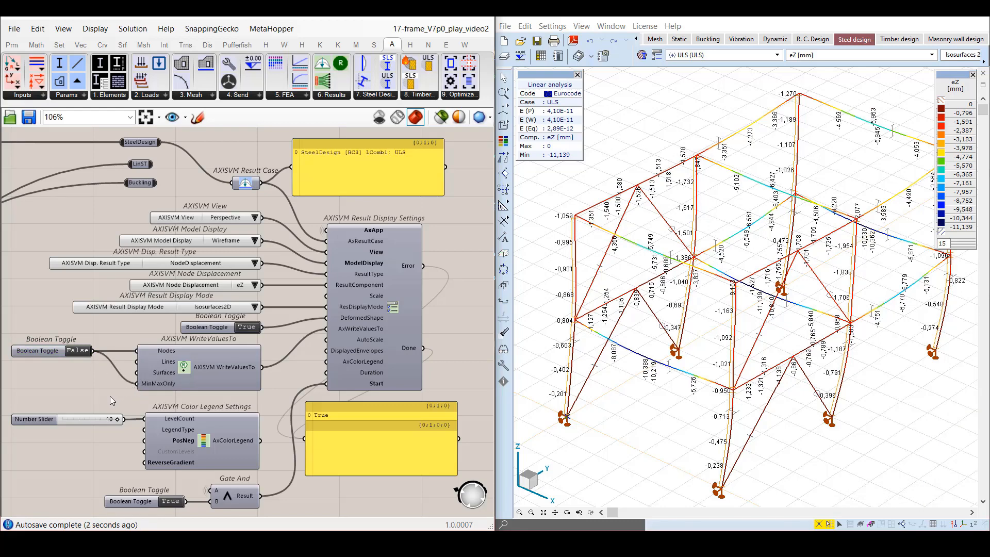
{"action": "right_click", "coordinate": [146, 384]}
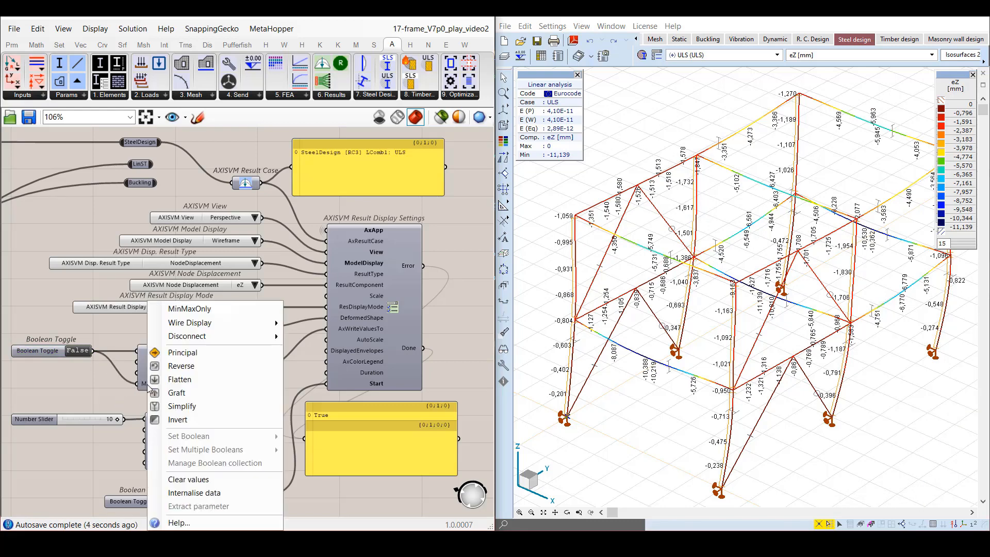
{"action": "mouse_move", "coordinate": [217, 337]}
{"action": "left_click", "coordinate": [304, 338]}
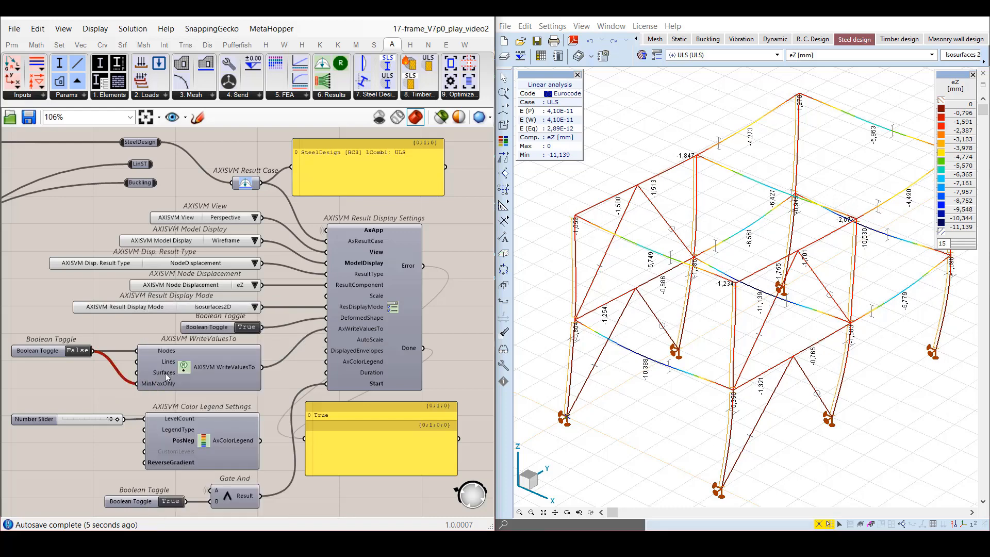
{"action": "left_click_drag", "start_coordinate": [141, 361], "coordinate": [138, 365]}
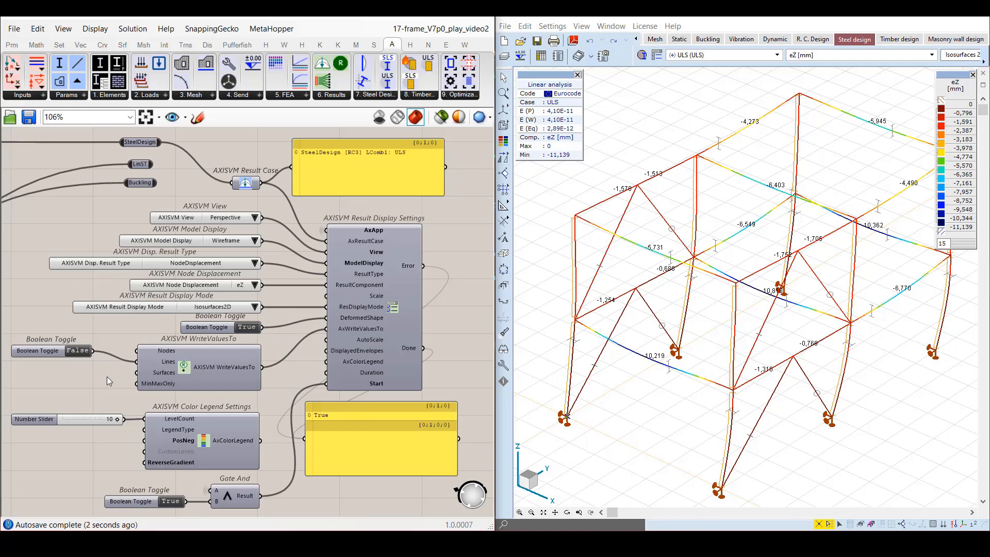
Step: In the SD_AXISVM view, set the RC slider to 6 for the All ULS envelope, and return to the DisplaySettings view
{"action": "left_click", "coordinate": [186, 117]}
{"action": "left_click", "coordinate": [173, 236]}
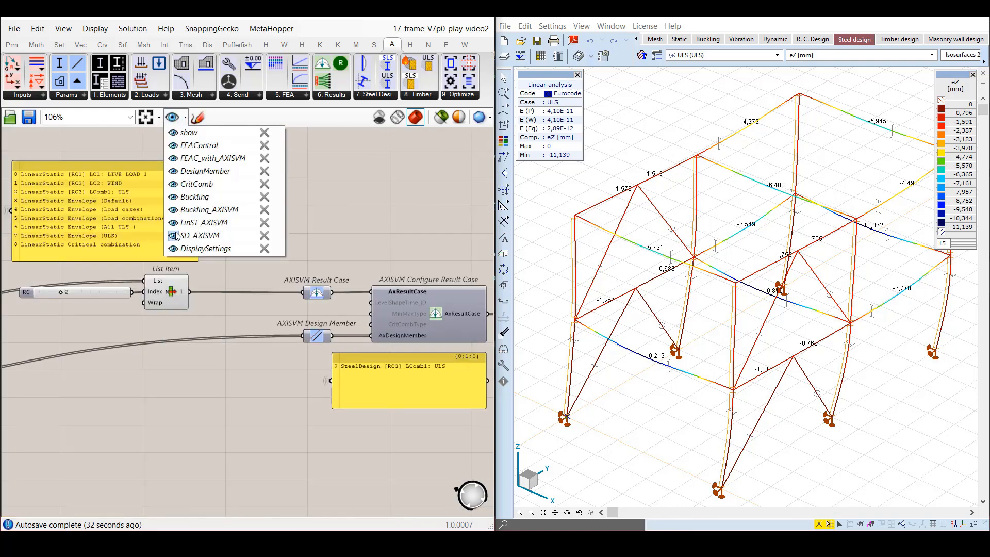
{"action": "double_click", "coordinate": [81, 289]}
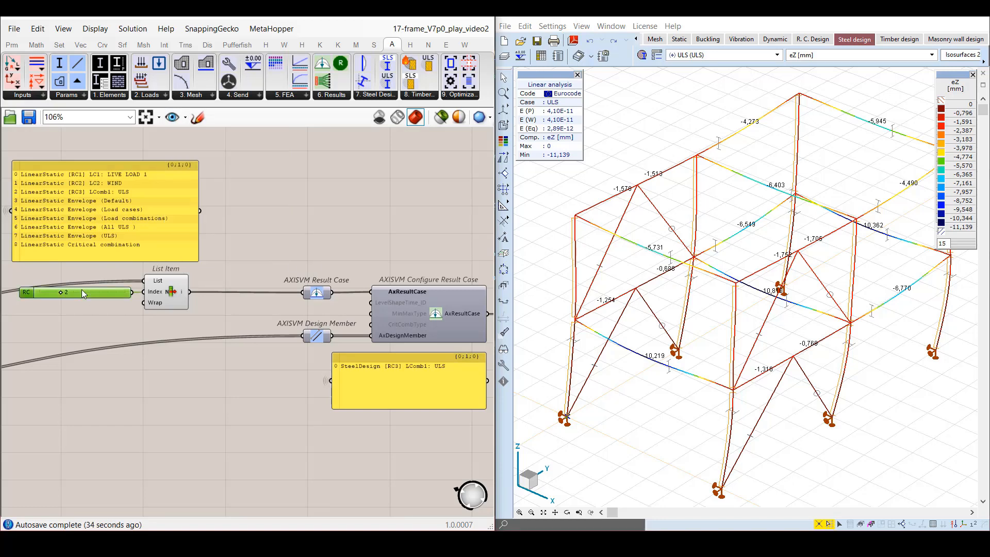
{"action": "type", "text": "6"}
{"action": "key", "text": "Return"}
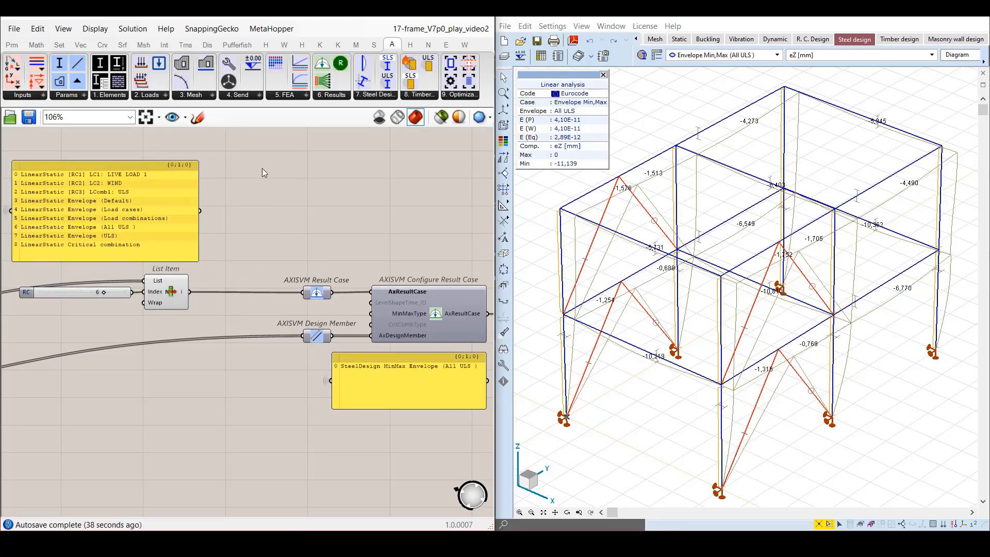
{"action": "left_click", "coordinate": [184, 122]}
{"action": "left_click", "coordinate": [206, 149]}
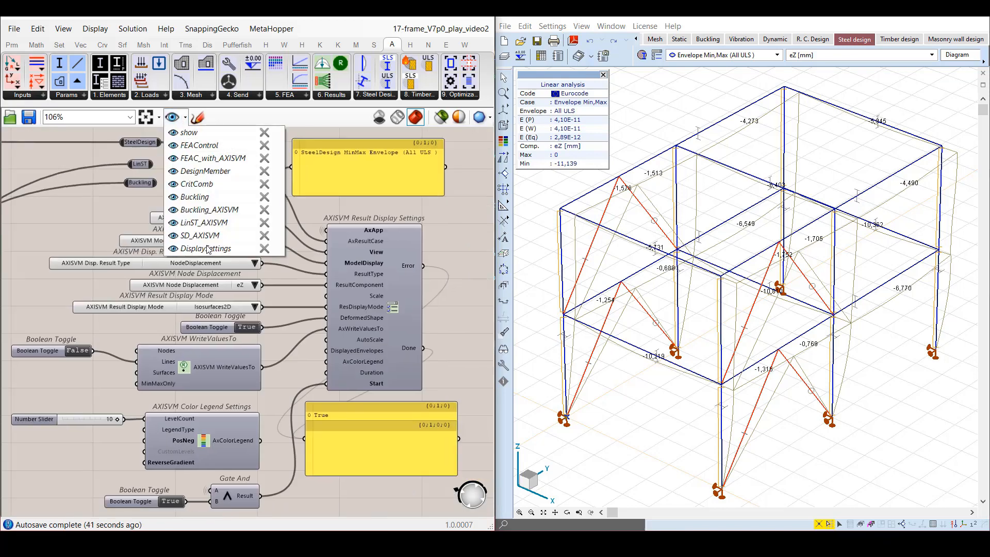
Step: Examine the Displayed envelopes options in AXISVM's display parameters and close the dialog with All envelopes kept
{"action": "left_click", "coordinate": [657, 55]}
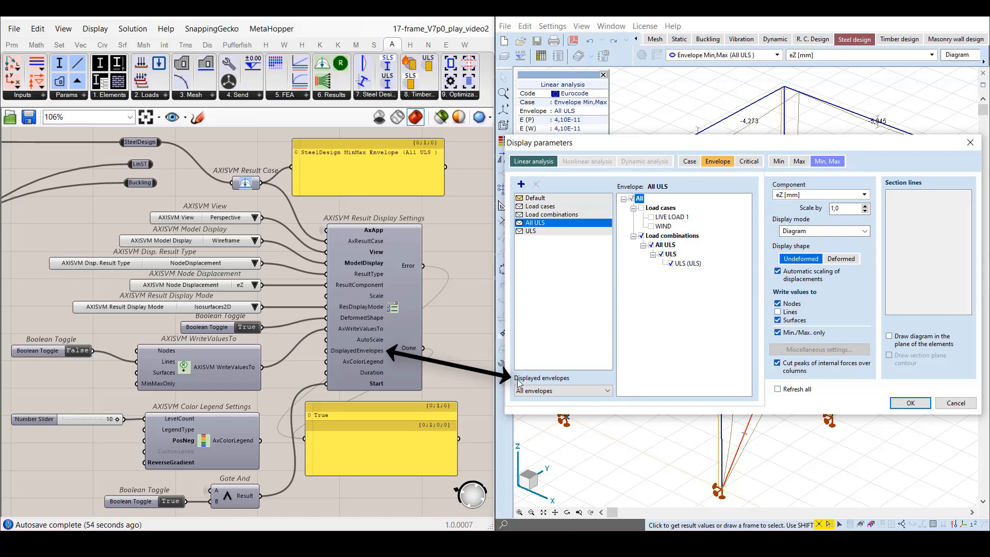
{"action": "left_click", "coordinate": [608, 392]}
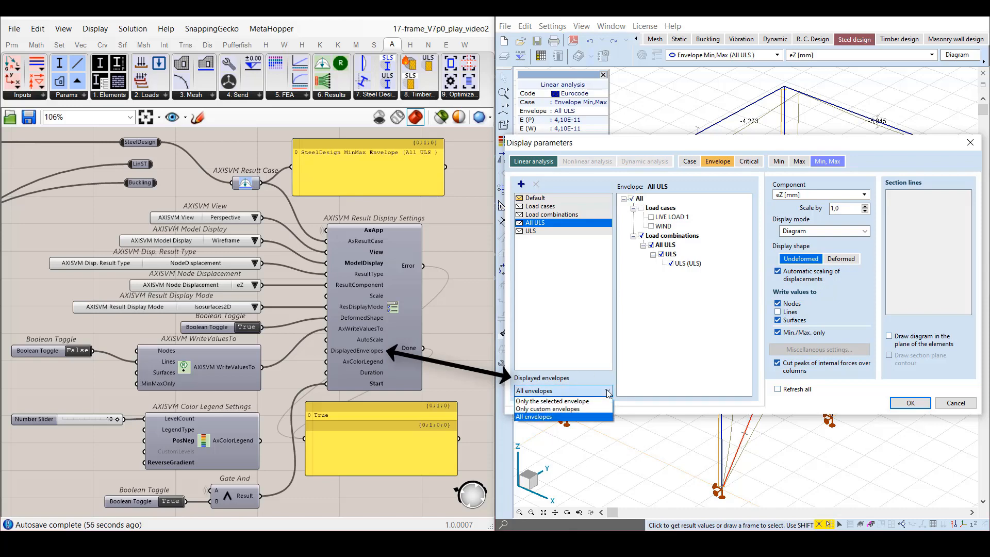
{"action": "left_click", "coordinate": [607, 392]}
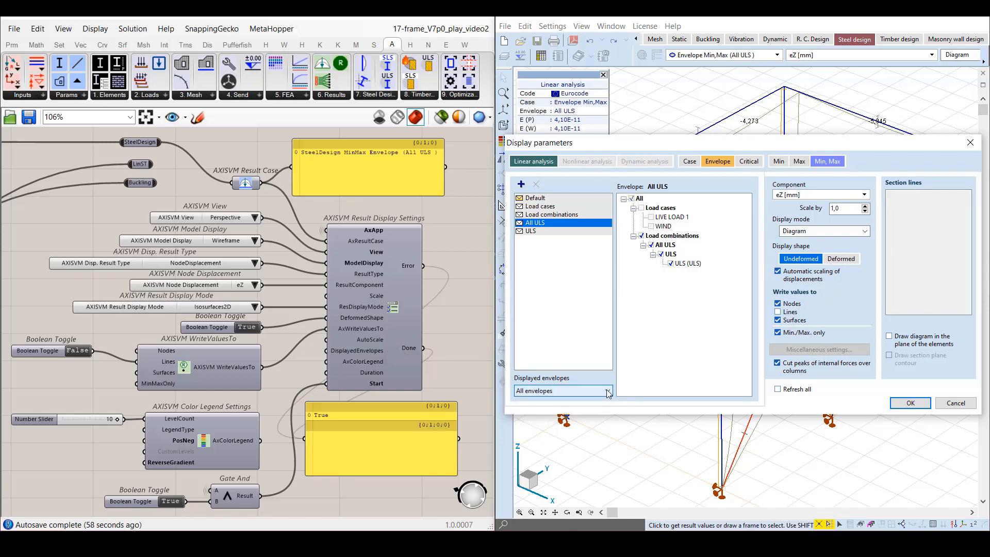
{"action": "left_click", "coordinate": [911, 403]}
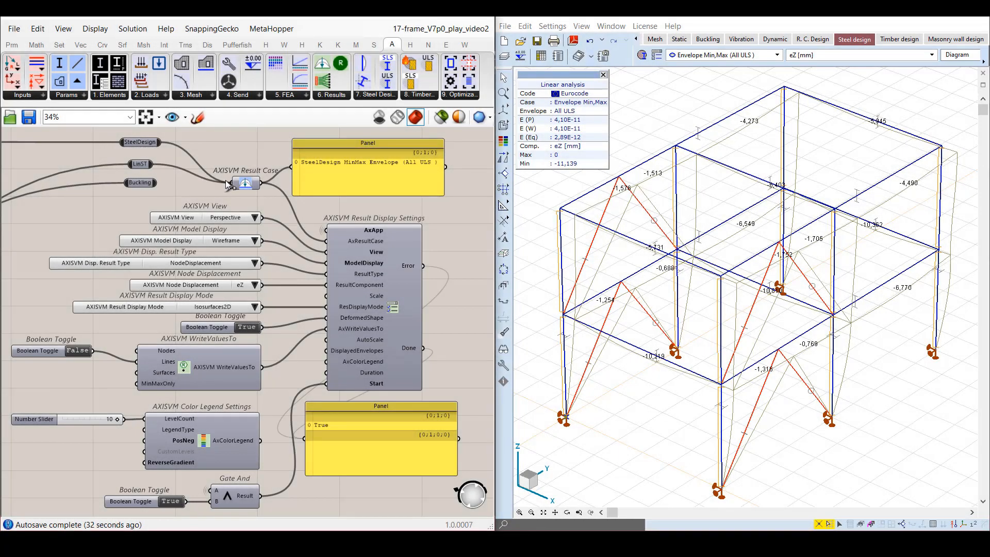
Step: Wire LinST into the AXISVM Result Case in place of SteelDesign, and connect the Color Legend Settings output to AxColorLegend
{"action": "left_click_drag", "start_coordinate": [228, 185], "coordinate": [156, 164]}
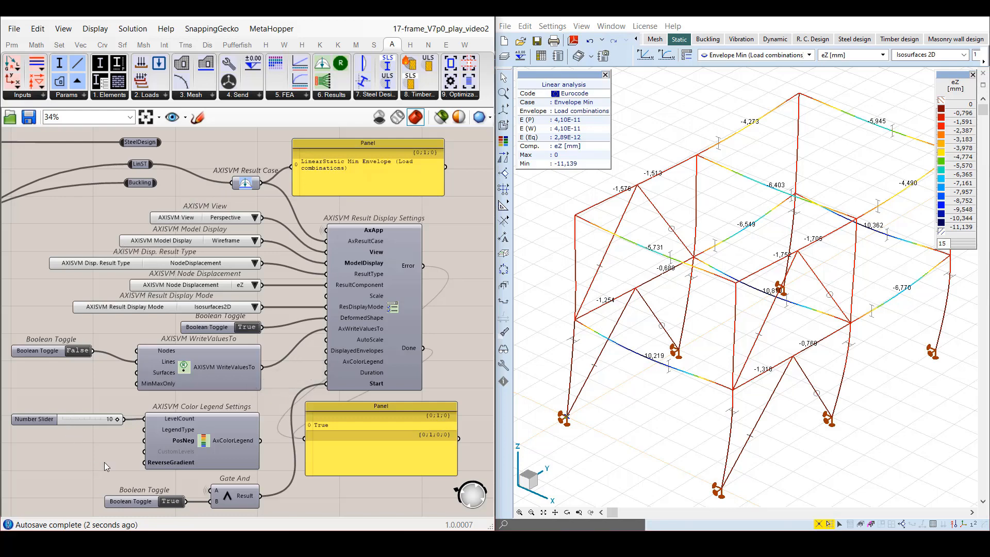
{"action": "left_click", "coordinate": [226, 443]}
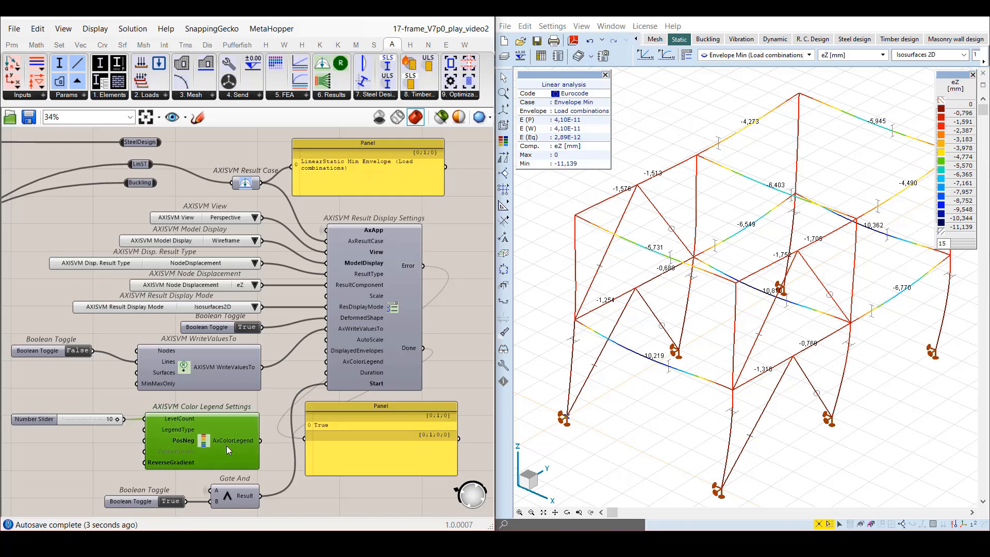
{"action": "left_click", "coordinate": [124, 439]}
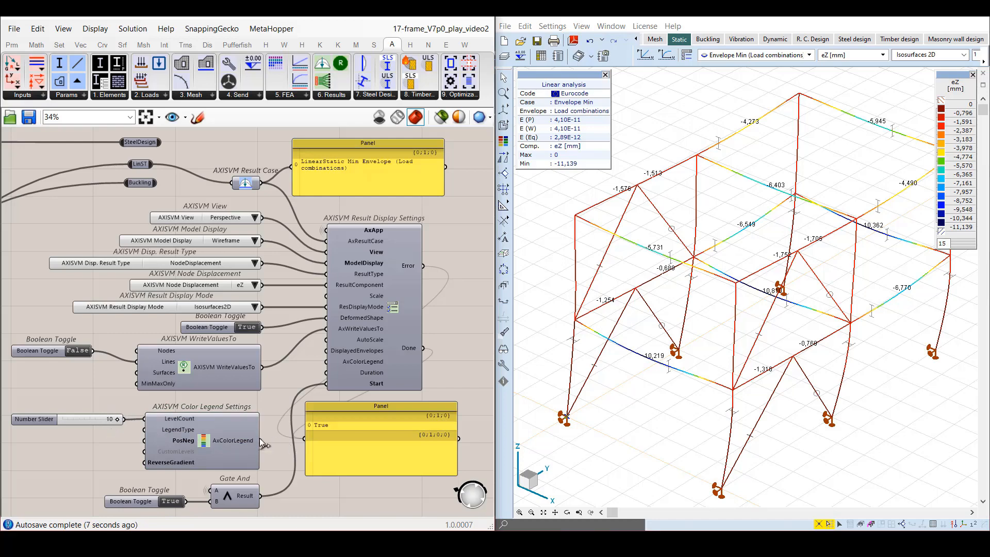
{"action": "left_click_drag", "start_coordinate": [260, 441], "coordinate": [326, 364]}
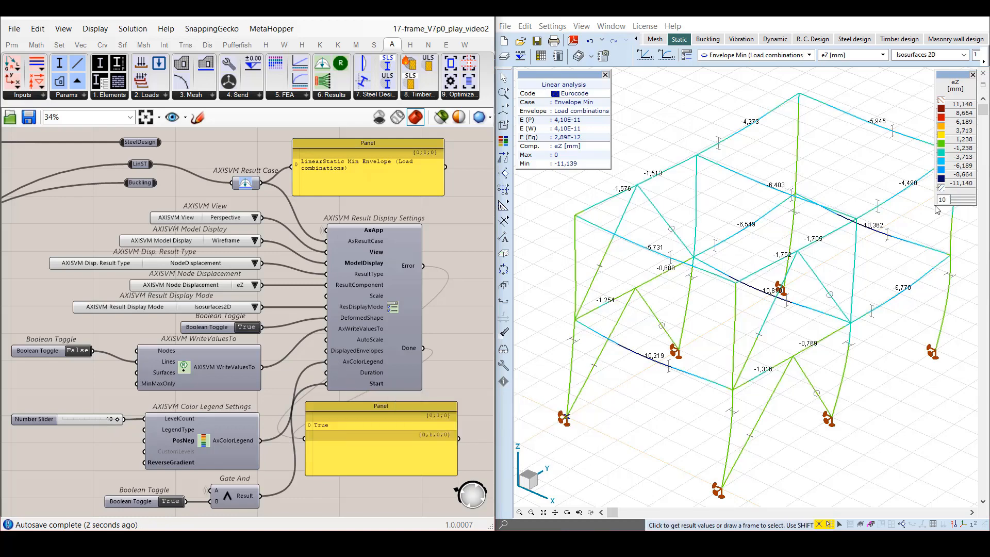
Step: Move the Color Legend Settings component with its slider, the Gate And and its Boolean toggle slightly higher on the canvas
{"action": "left_click_drag", "start_coordinate": [4, 400], "coordinate": [129, 508]}
{"action": "left_click", "coordinate": [274, 454]}
{"action": "left_click_drag", "start_coordinate": [244, 493], "coordinate": [244, 477]}
{"action": "left_click", "coordinate": [84, 456]}
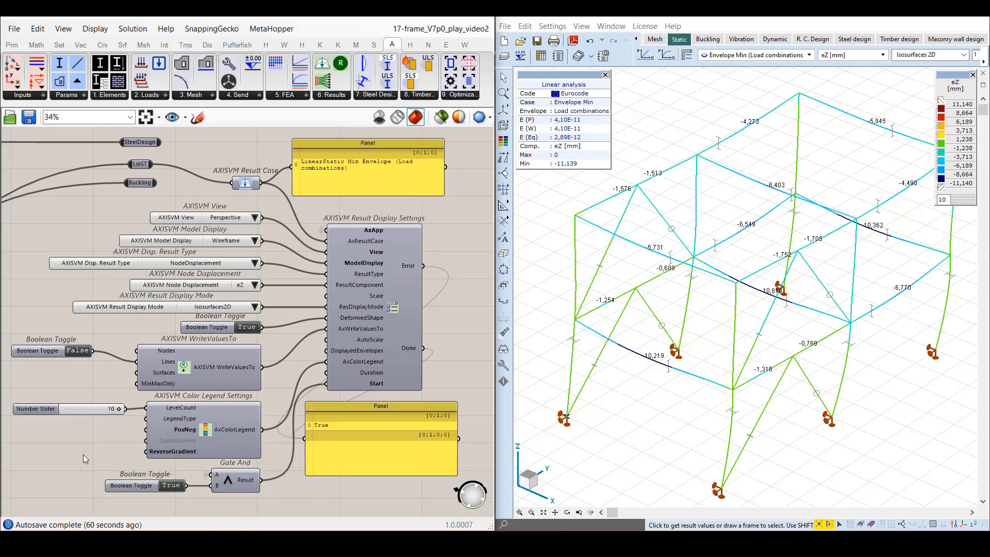
Step: Duplicate the False toggle below the number slider, wire the copy into ReverseGradient, and try it at True before returning it to False
{"action": "left_click_drag", "start_coordinate": [43, 351], "coordinate": [46, 453]}
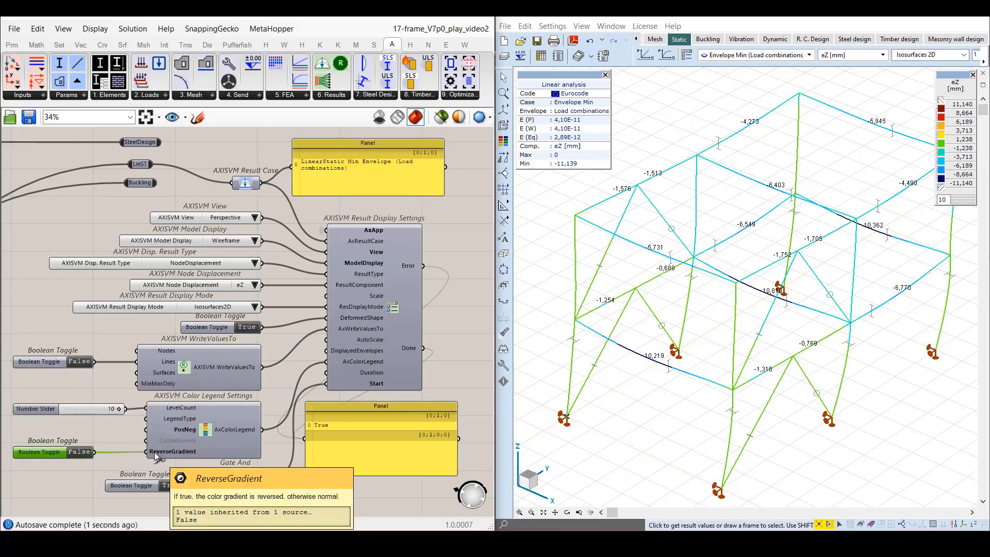
{"action": "left_click", "coordinate": [91, 437]}
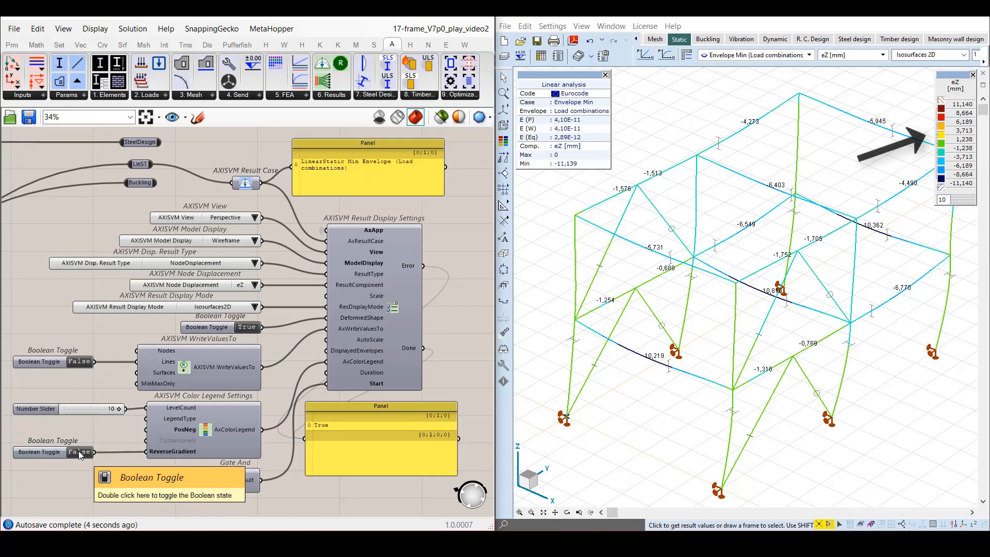
{"action": "double_click", "coordinate": [79, 452]}
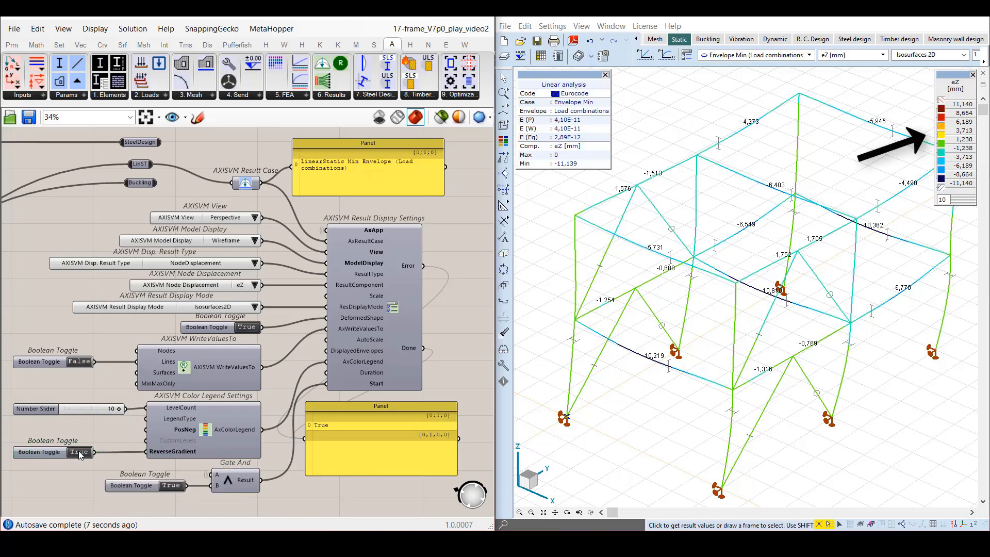
{"action": "double_click", "coordinate": [79, 452]}
{"action": "double_click", "coordinate": [80, 452]}
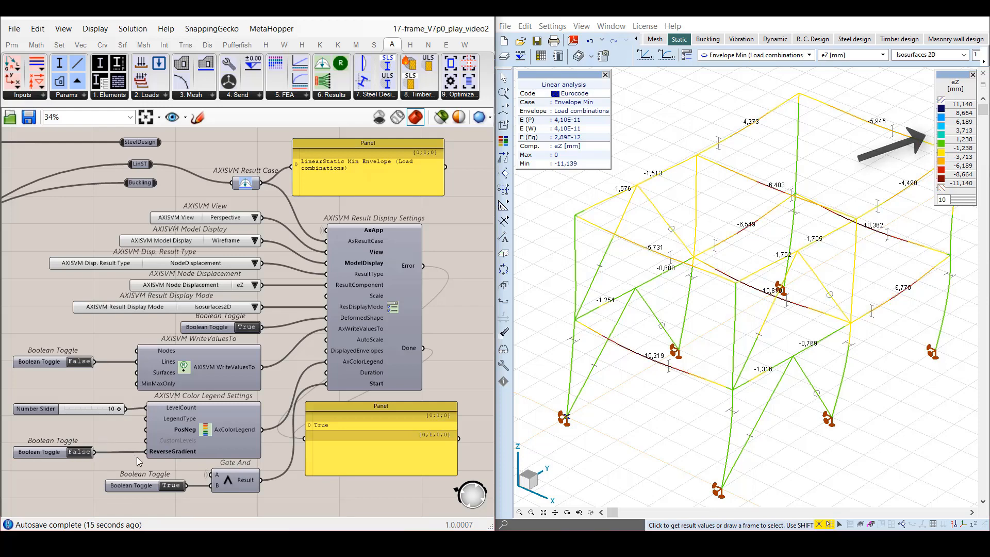
Step: Move the copied toggle's wire from ReverseGradient to PosNeg and try it at True before returning it to False
{"action": "left_click_drag", "start_coordinate": [147, 452], "coordinate": [147, 430]}
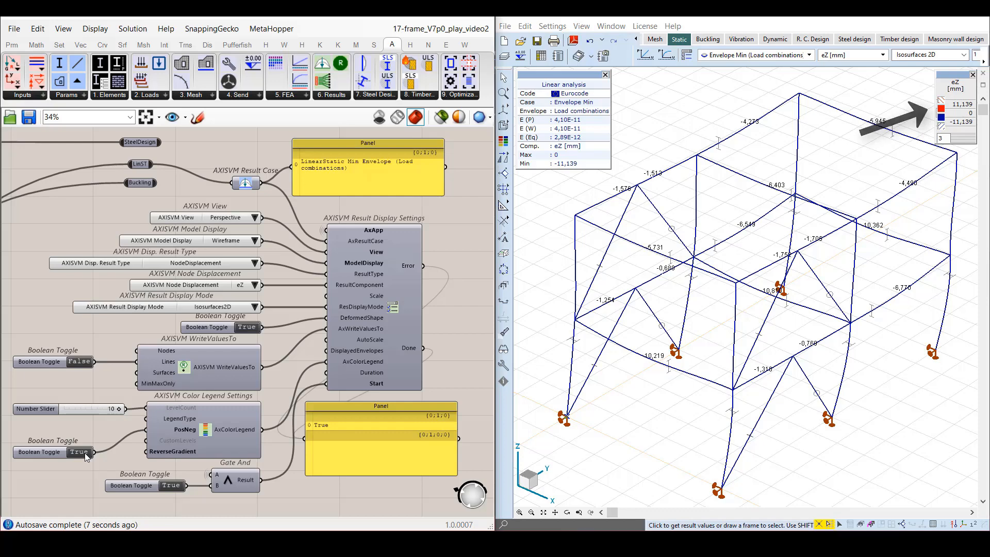
{"action": "left_click", "coordinate": [79, 452]}
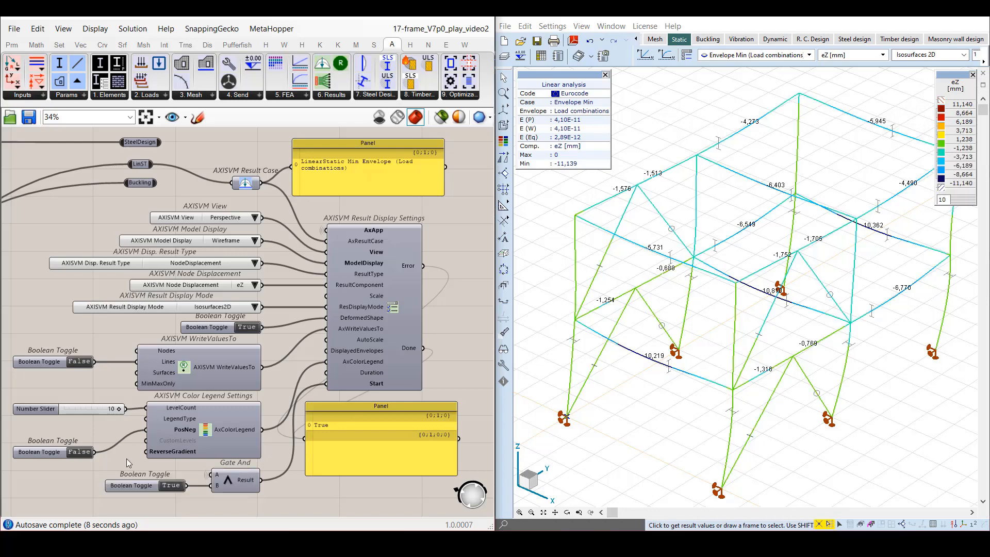
Step: Create the list of color legend types for the AXISVM Color Legend Settings component, feeding its LegendType input
{"action": "right_click", "coordinate": [203, 434]}
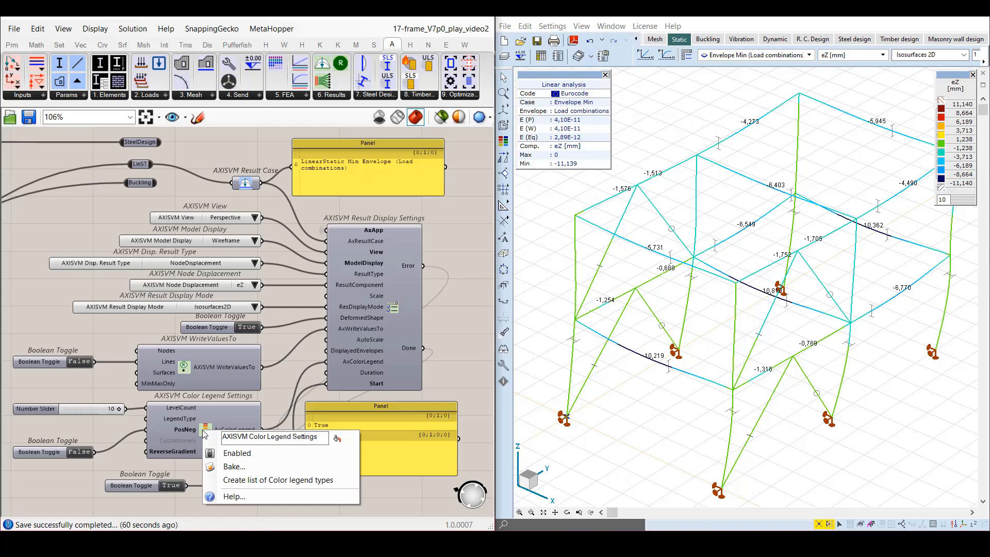
{"action": "left_click", "coordinate": [243, 483]}
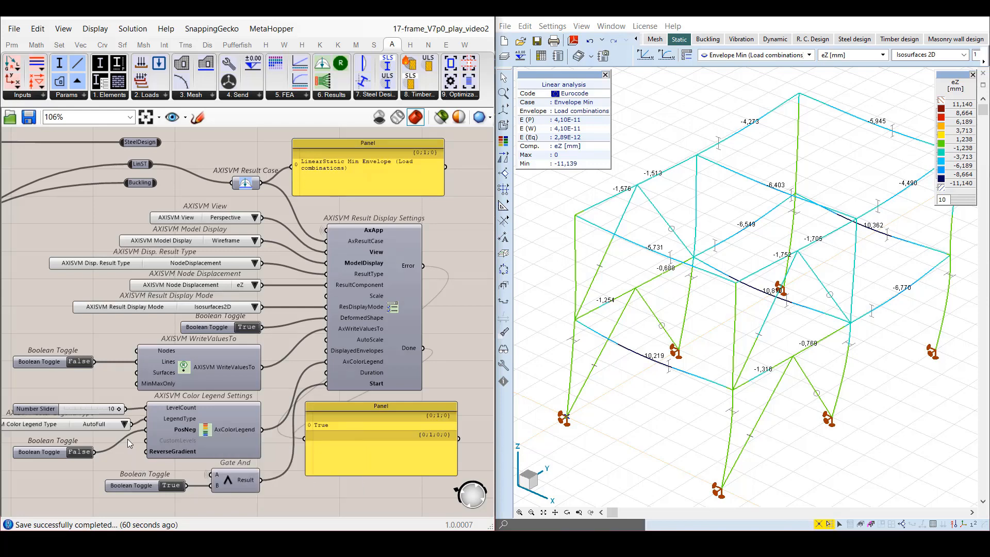
Step: Try the color legend types AutoPart, MinMaxFull and MinMaxPart, and return the list to AutoFull
{"action": "left_click", "coordinate": [125, 424]}
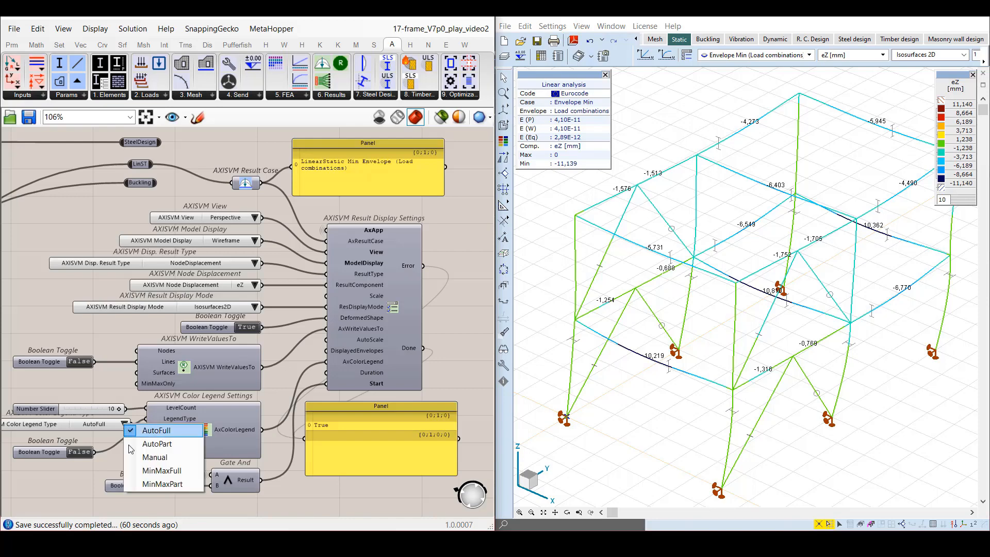
{"action": "left_click", "coordinate": [130, 444]}
{"action": "left_click", "coordinate": [125, 424]}
{"action": "left_click", "coordinate": [123, 432]}
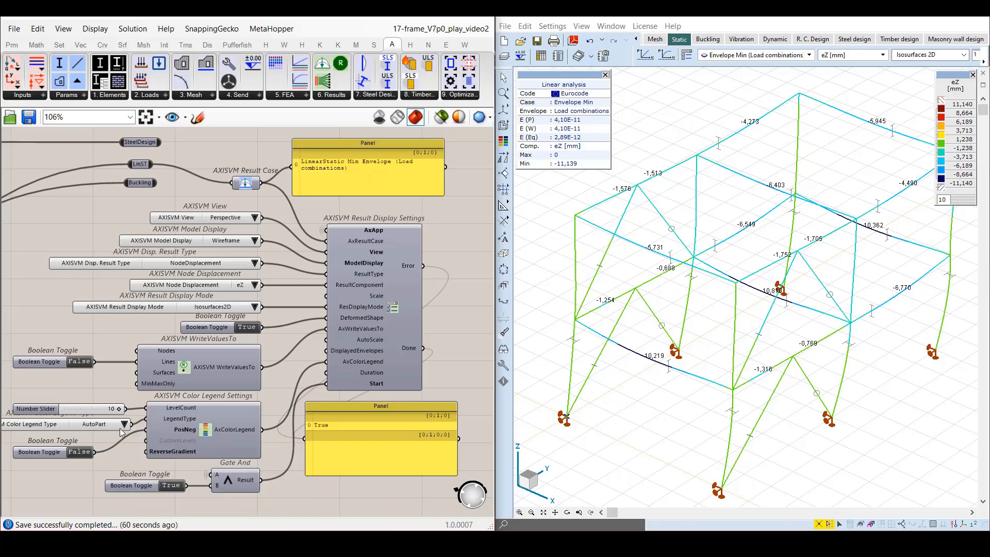
{"action": "left_click", "coordinate": [124, 424]}
{"action": "left_click", "coordinate": [155, 470]}
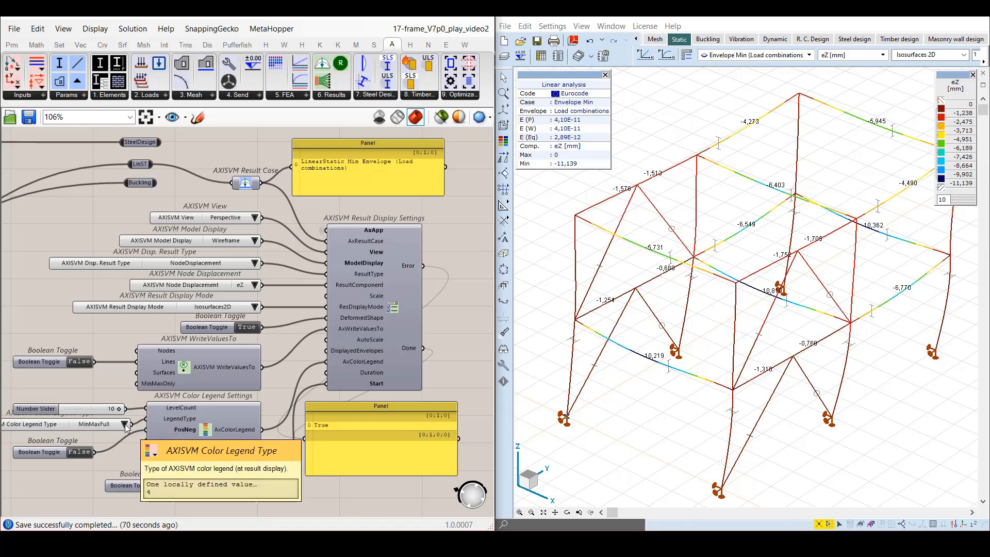
{"action": "left_click", "coordinate": [124, 424]}
{"action": "left_click", "coordinate": [147, 485]}
{"action": "left_click", "coordinate": [124, 424]}
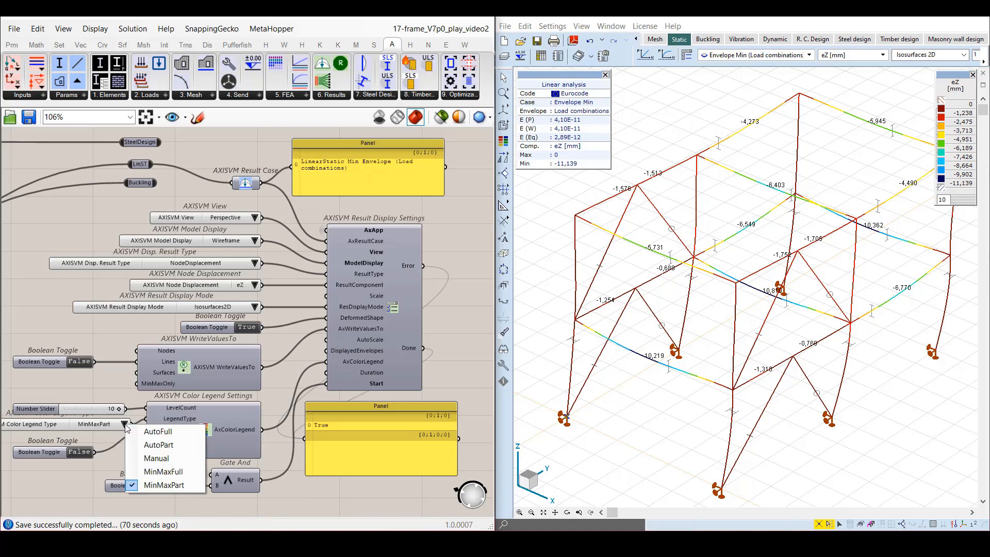
{"action": "left_click", "coordinate": [154, 432]}
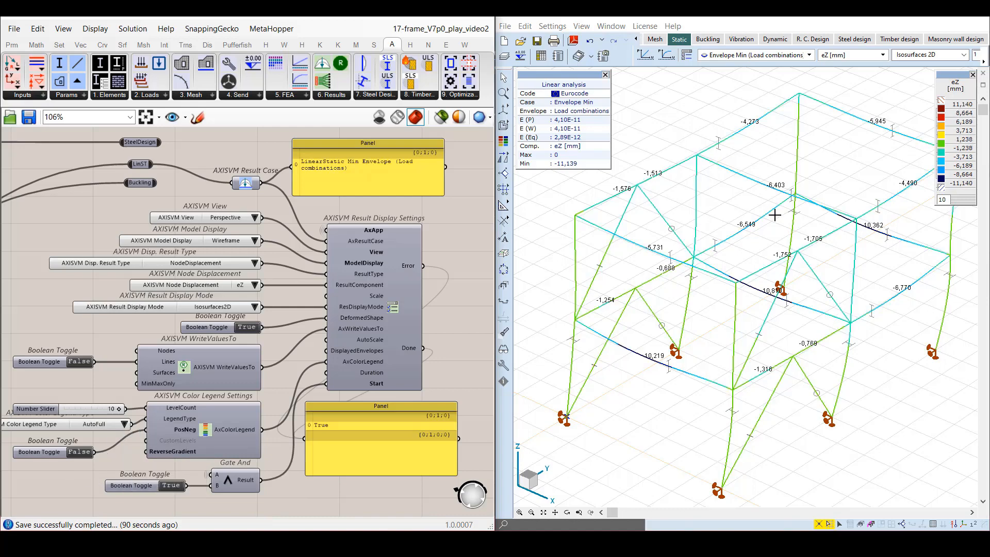
Step: Switch to AXISVM and examine the value limits in the eZ Color legend setup, leaving them unedited
{"action": "double_click", "coordinate": [958, 130]}
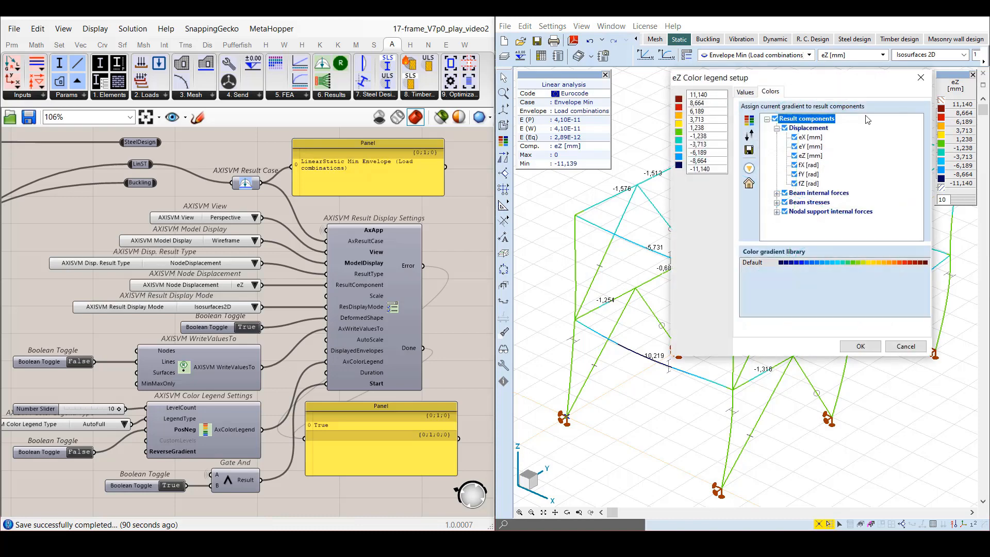
{"action": "left_click", "coordinate": [744, 92]}
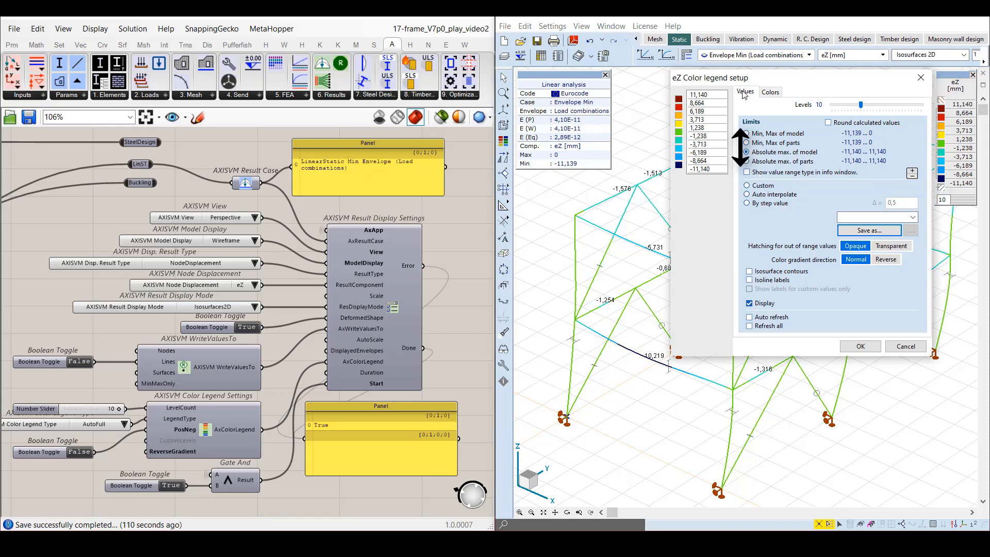
{"action": "left_click", "coordinate": [922, 79]}
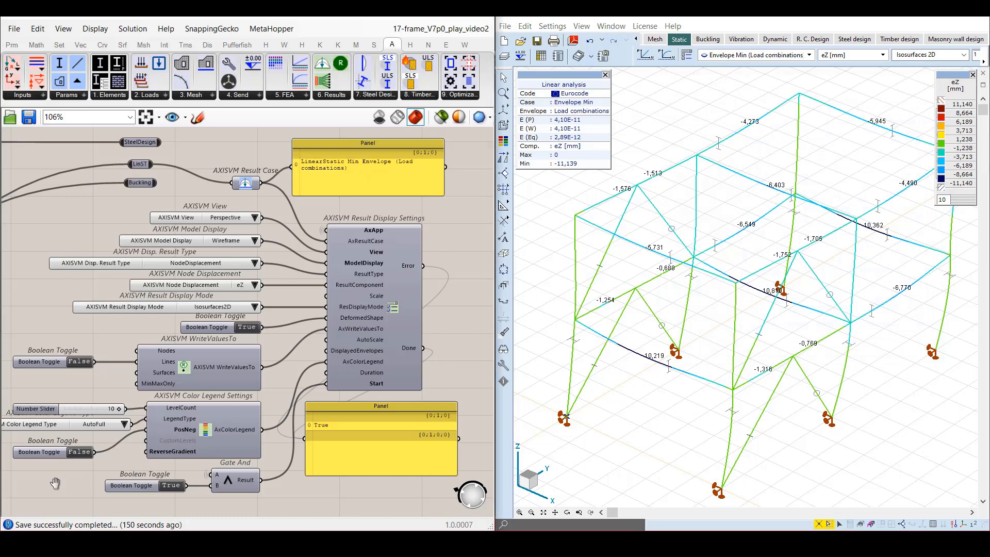
Step: Add a Series component and place it below the False toggle that feeds the Color Legend Settings
{"action": "scroll", "coordinate": [56, 485], "scroll_direction": "up", "scroll_amount": 2}
{"action": "right_click_drag", "start_coordinate": [55, 484], "coordinate": [216, 408]}
{"action": "scroll", "coordinate": [192, 419], "scroll_direction": "down", "scroll_amount": 1}
{"action": "double_click", "coordinate": [84, 344]}
{"action": "type", "text": "series"}
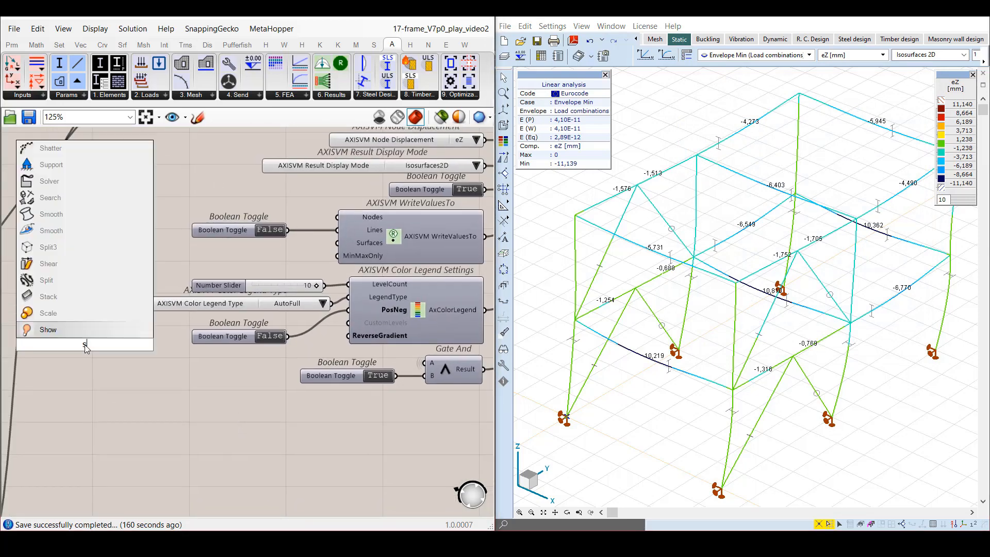
{"action": "key", "text": "Return"}
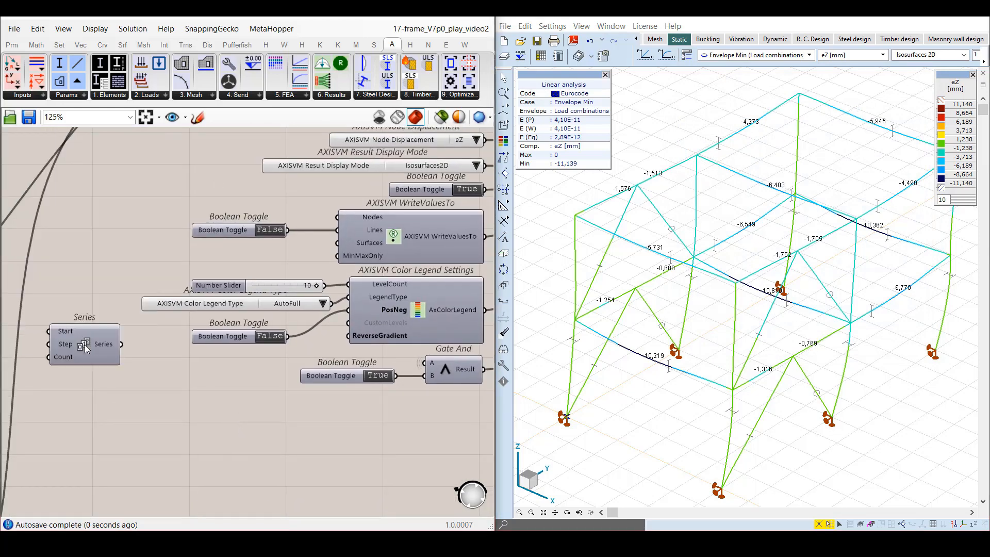
{"action": "left_click_drag", "start_coordinate": [84, 344], "coordinate": [218, 384]}
Step: Create three stacked panels beside the Series component holding -0.012, 0.003 and 9
{"action": "double_click", "coordinate": [110, 368]}
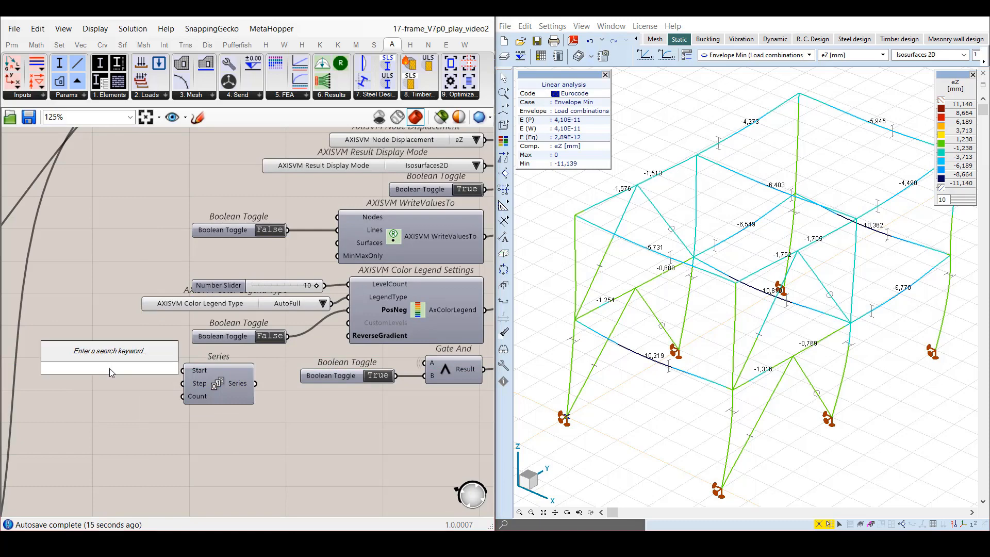
{"action": "type", "text": "//-0.012"}
{"action": "key", "text": "Return"}
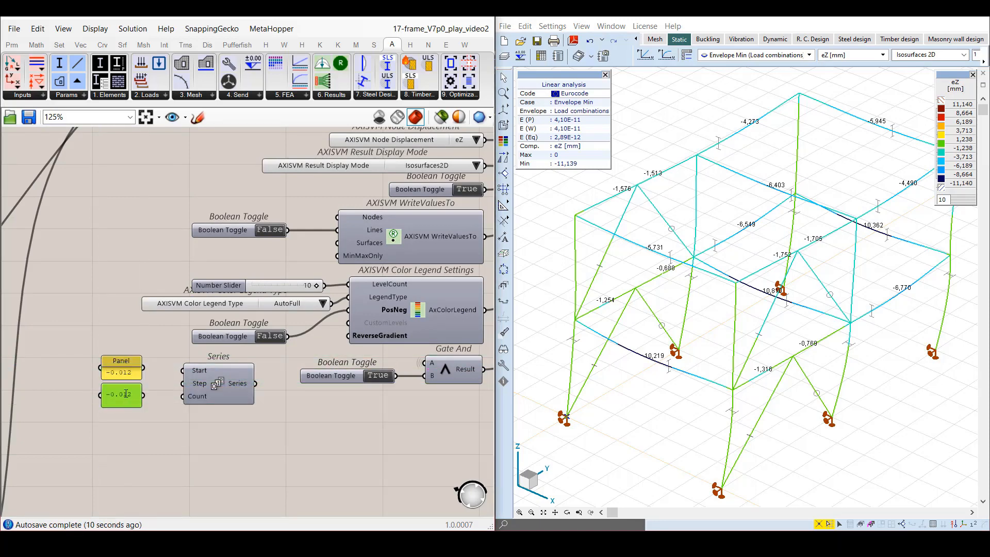
{"action": "double_click", "coordinate": [127, 373]}
{"action": "type", "text": "0.003"}
{"action": "left_click", "coordinate": [164, 497]}
{"action": "left_click_drag", "start_coordinate": [122, 396], "coordinate": [123, 430], "text": "alt"}
{"action": "double_click", "coordinate": [122, 430]}
{"action": "type", "text": "9"}
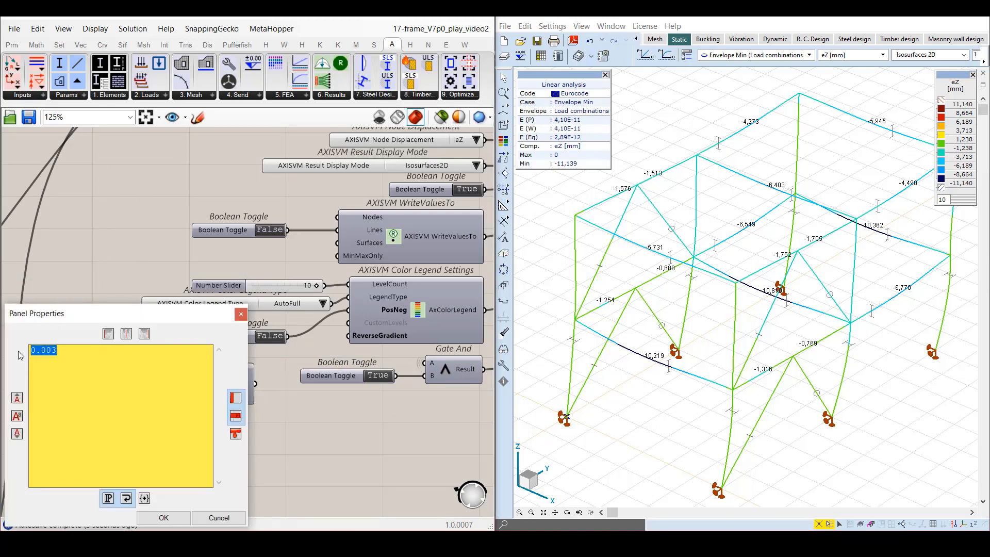
{"action": "left_click", "coordinate": [162, 519]}
Step: Wire the -0.012, 0.003 and 9 panels into the Series inputs Start, Step and Count, and check the resulting list
{"action": "left_click_drag", "start_coordinate": [142, 367], "coordinate": [183, 370]}
{"action": "left_click_drag", "start_coordinate": [143, 396], "coordinate": [184, 383]}
{"action": "left_click_drag", "start_coordinate": [143, 426], "coordinate": [183, 397]}
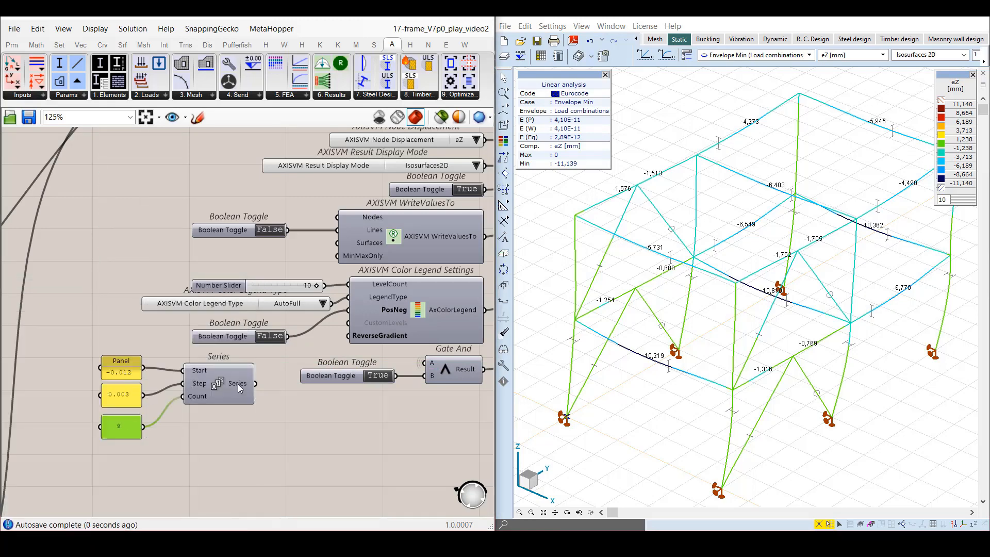
{"action": "mouse_move", "coordinate": [239, 388]}
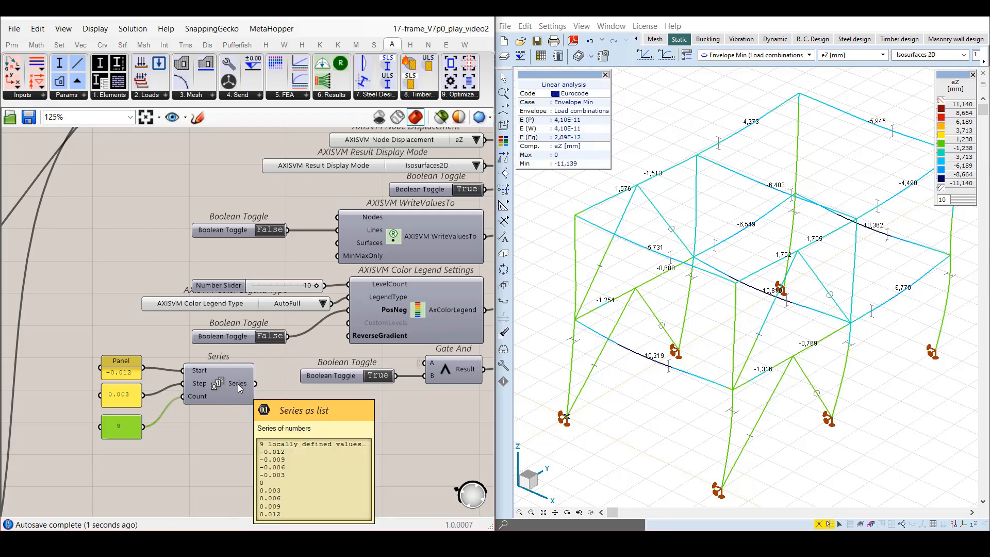
{"action": "left_click", "coordinate": [227, 431]}
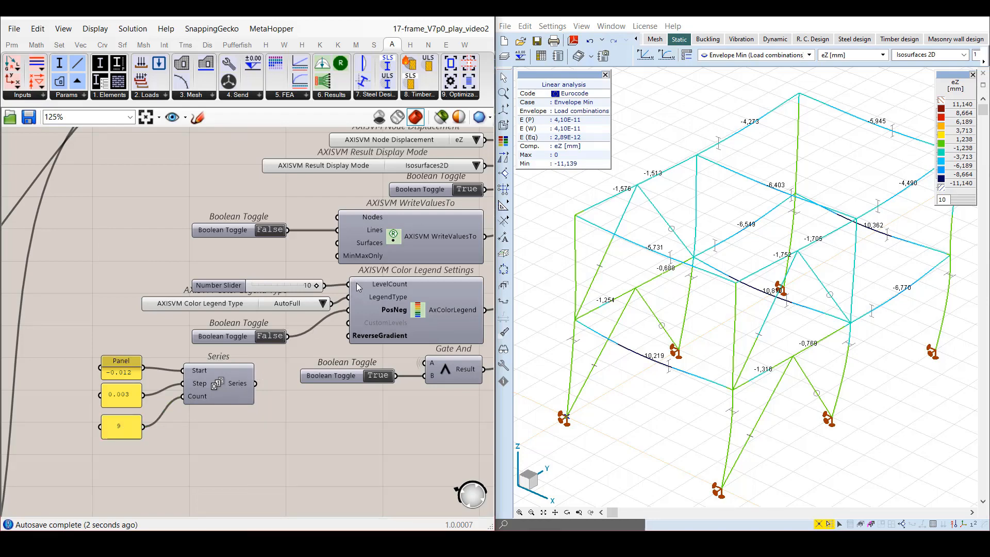
Step: Disconnect the Number Slider from LevelCount and wire the Series output into CustomLevels of the Color Legend Settings
{"action": "right_click", "coordinate": [379, 287]}
{"action": "mouse_move", "coordinate": [444, 318]}
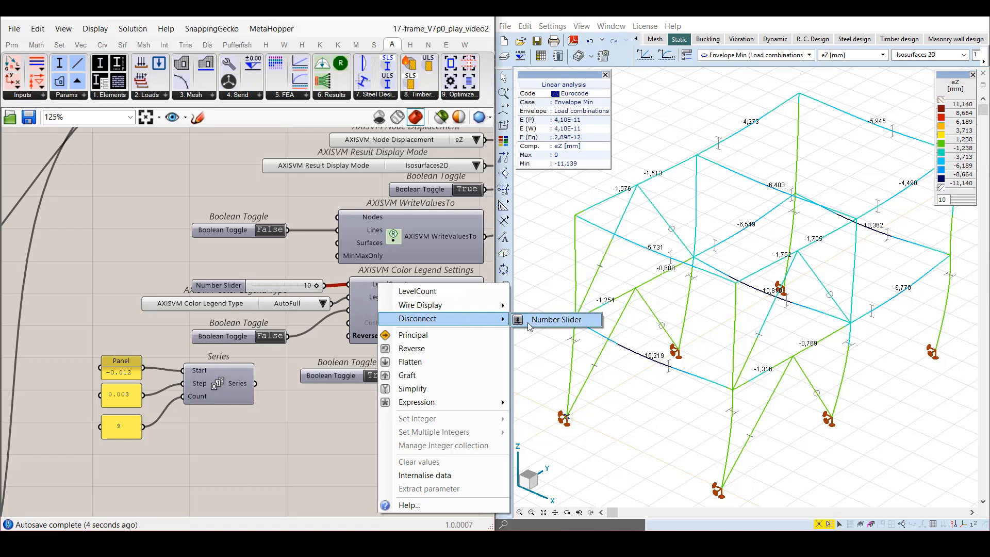
{"action": "left_click", "coordinate": [530, 324]}
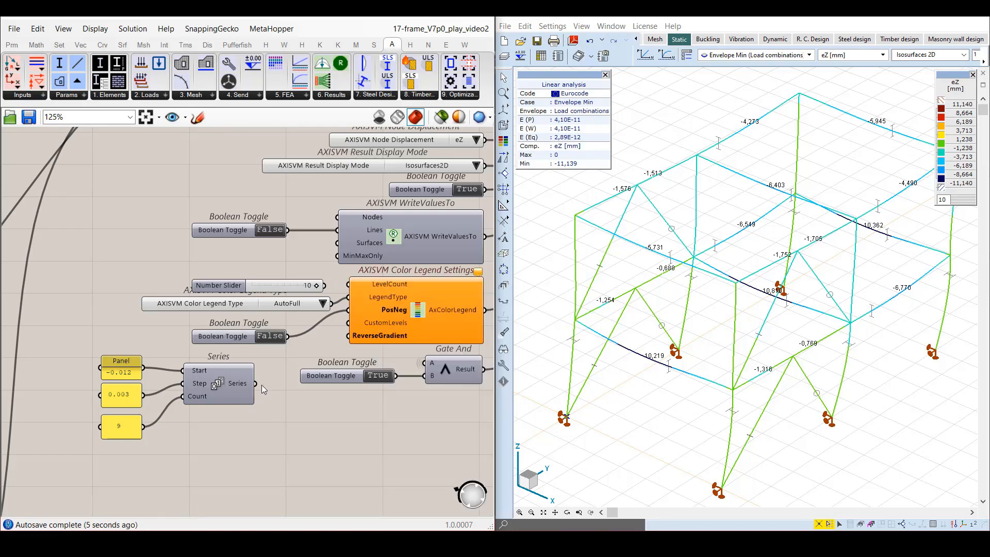
{"action": "left_click_drag", "start_coordinate": [255, 384], "coordinate": [344, 330]}
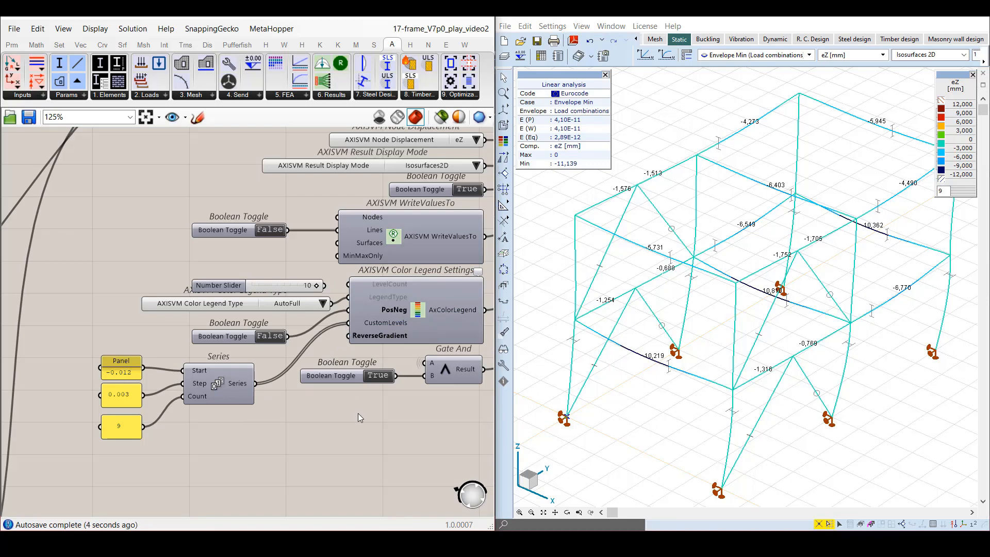
{"action": "scroll", "coordinate": [356, 426], "scroll_direction": "down", "scroll_amount": 3}
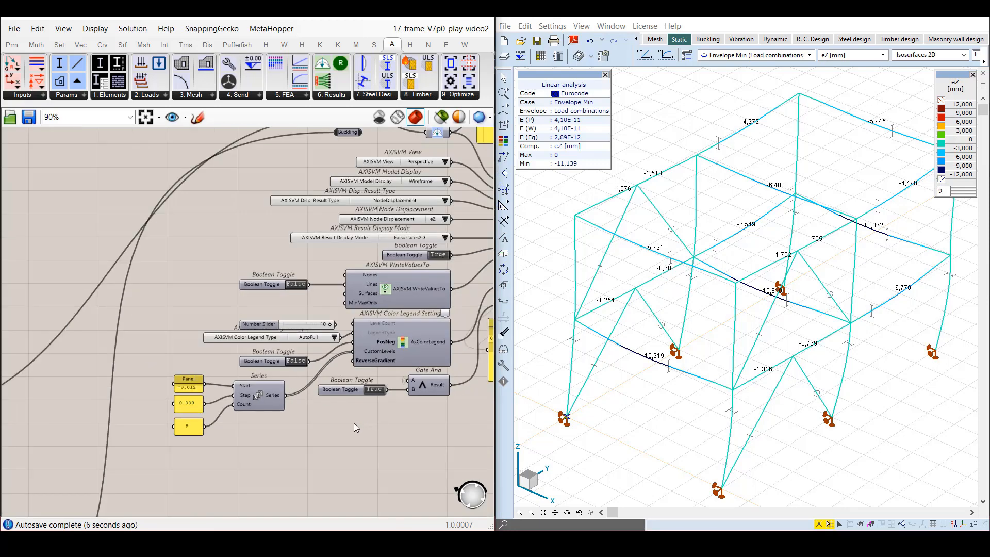
{"action": "right_click_drag", "start_coordinate": [250, 433], "coordinate": [236, 484]}
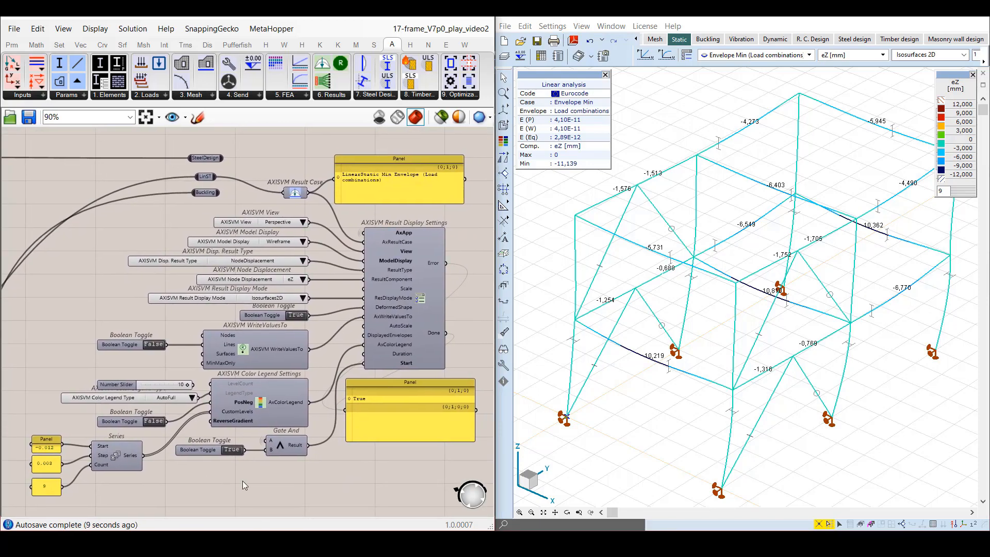